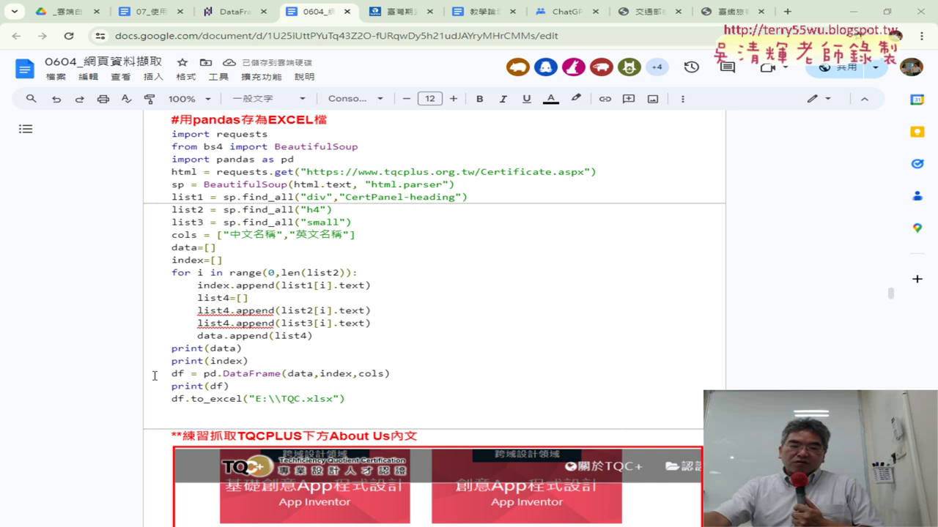
Step: Highlight the 'import pandas as pd' line in yellow
{"action": "scroll", "coordinate": [894, 506], "scroll_direction": "up", "scroll_amount": 2}
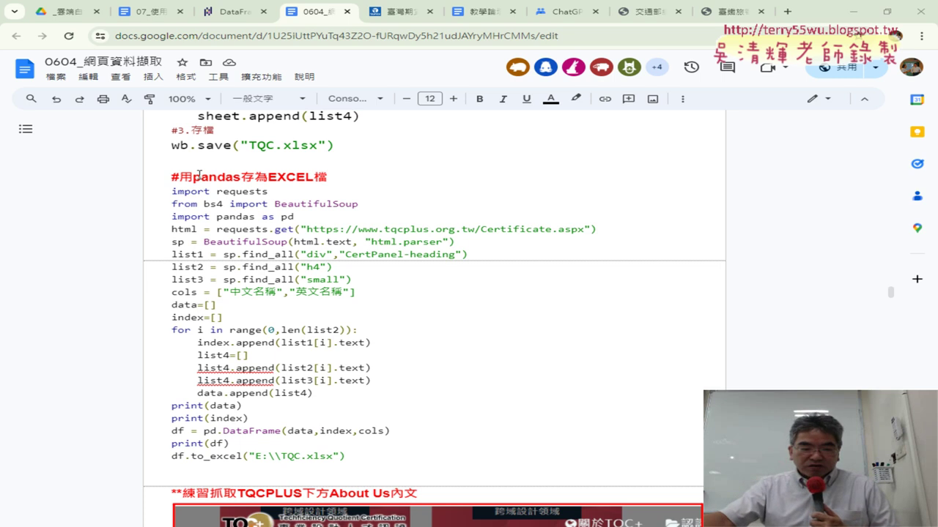
{"action": "left_click_drag", "start_coordinate": [192, 177], "coordinate": [240, 177]}
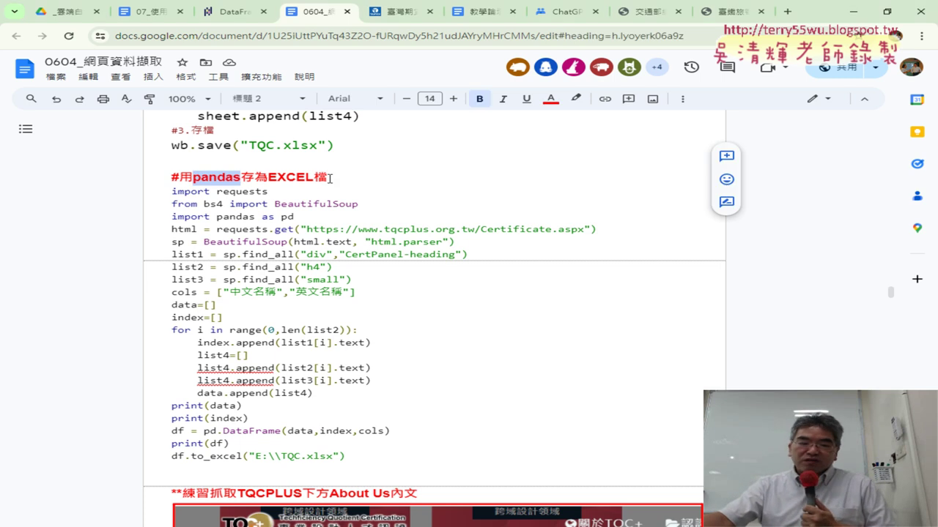
{"action": "triple_click", "coordinate": [302, 215]}
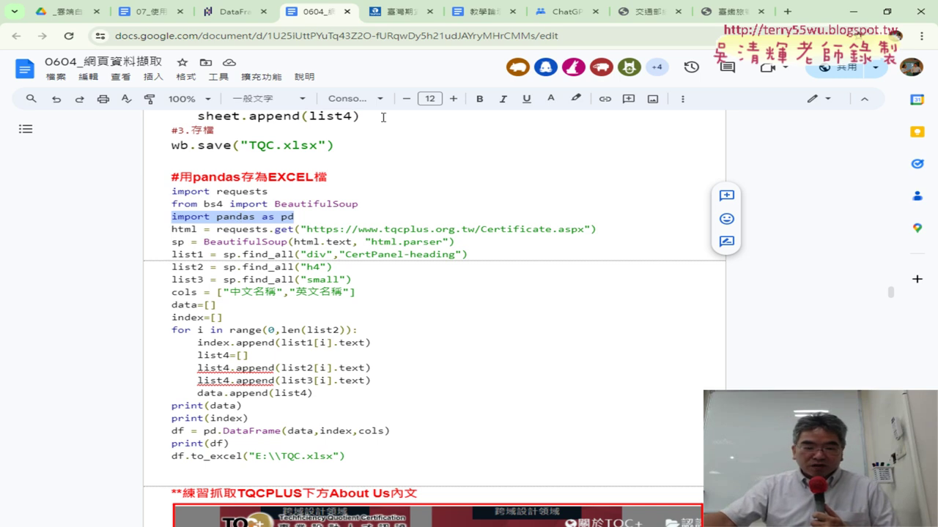
{"action": "left_click", "coordinate": [576, 98]}
{"action": "left_click", "coordinate": [628, 151]}
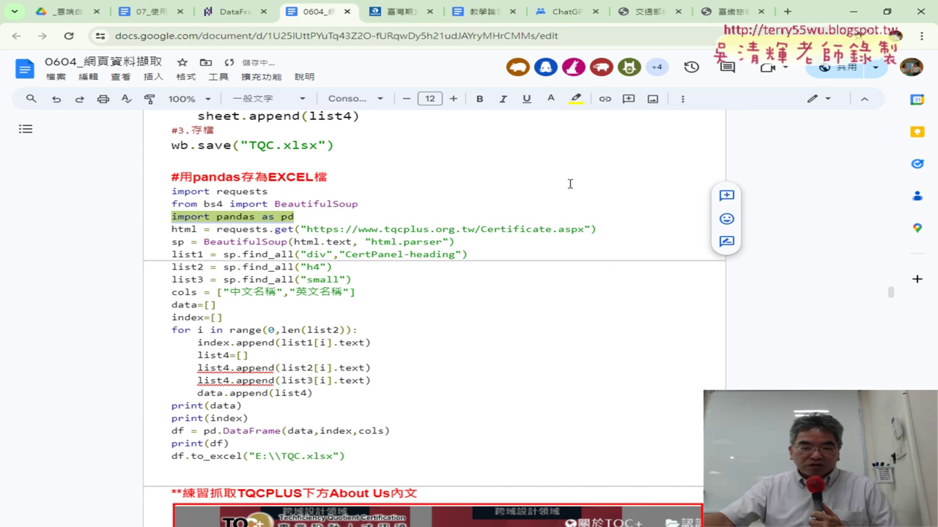
Step: Highlight the DataFrame(data,index,cols) call in yellow and enlarge it to size 20
{"action": "scroll", "coordinate": [449, 269], "scroll_direction": "down", "scroll_amount": 3}
{"action": "left_click_drag", "start_coordinate": [400, 321], "coordinate": [224, 318]}
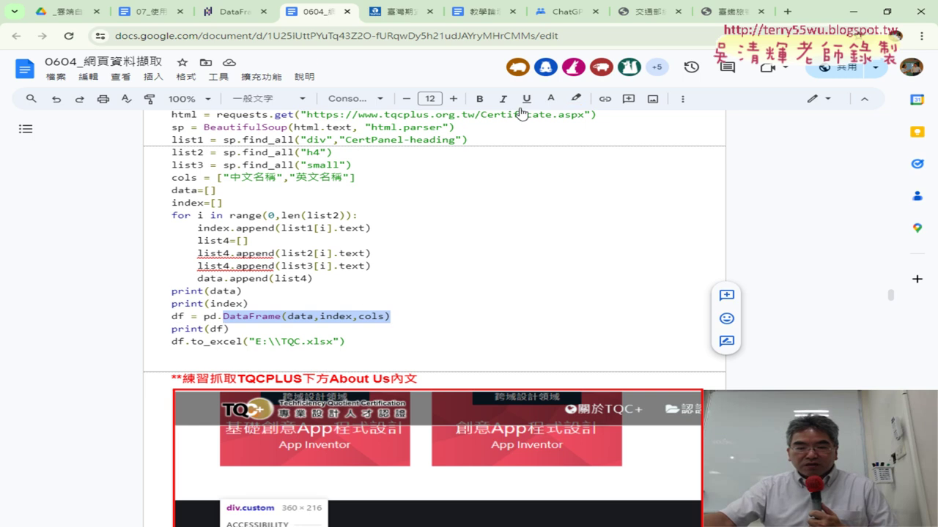
{"action": "left_click", "coordinate": [575, 98]}
{"action": "left_click", "coordinate": [627, 151]}
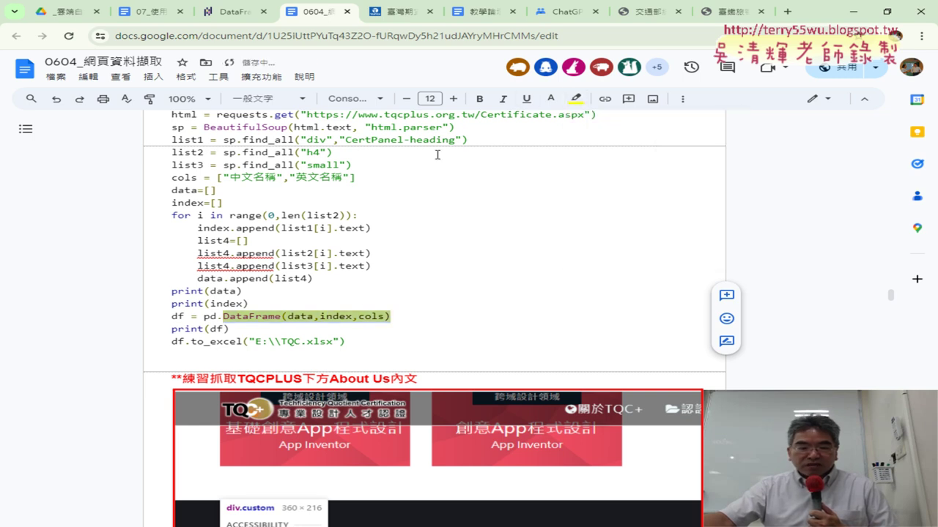
{"action": "left_click", "coordinate": [453, 98]}
{"action": "left_click", "coordinate": [453, 98]}
{"action": "left_click", "coordinate": [452, 98]}
{"action": "left_click", "coordinate": [453, 98]}
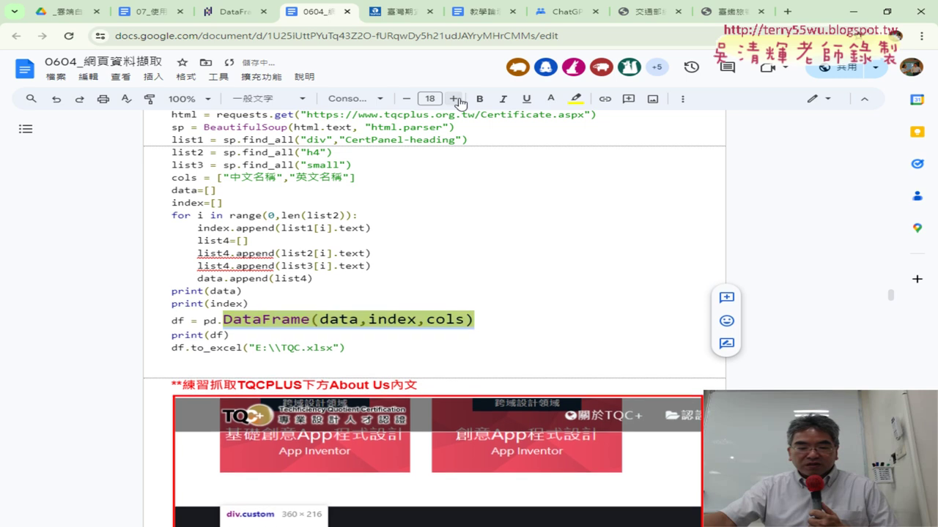
{"action": "left_click", "coordinate": [453, 98]}
{"action": "left_click", "coordinate": [453, 98]}
Step: Point out DataFrame's data and index arguments and the list1 variable
{"action": "left_click", "coordinate": [249, 303]}
{"action": "left_click_drag", "start_coordinate": [331, 320], "coordinate": [373, 320]}
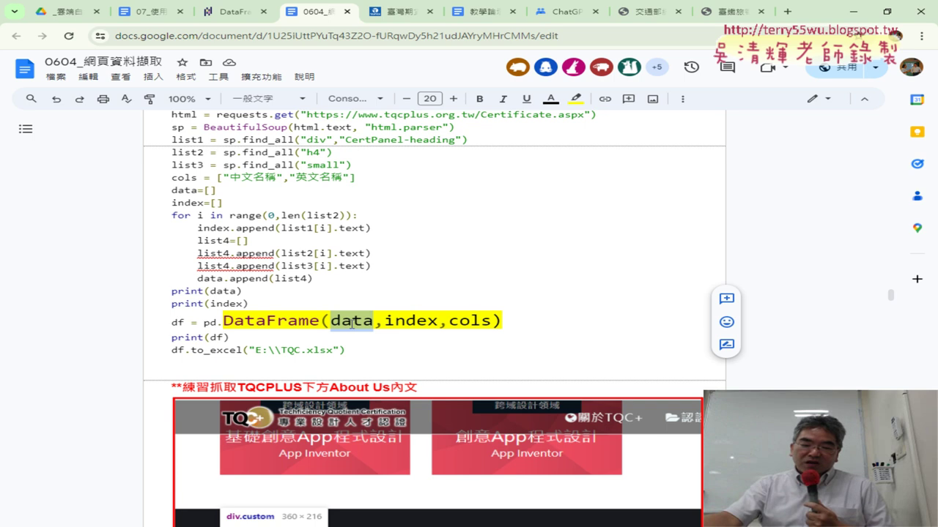
{"action": "left_click_drag", "start_coordinate": [384, 320], "coordinate": [439, 320]}
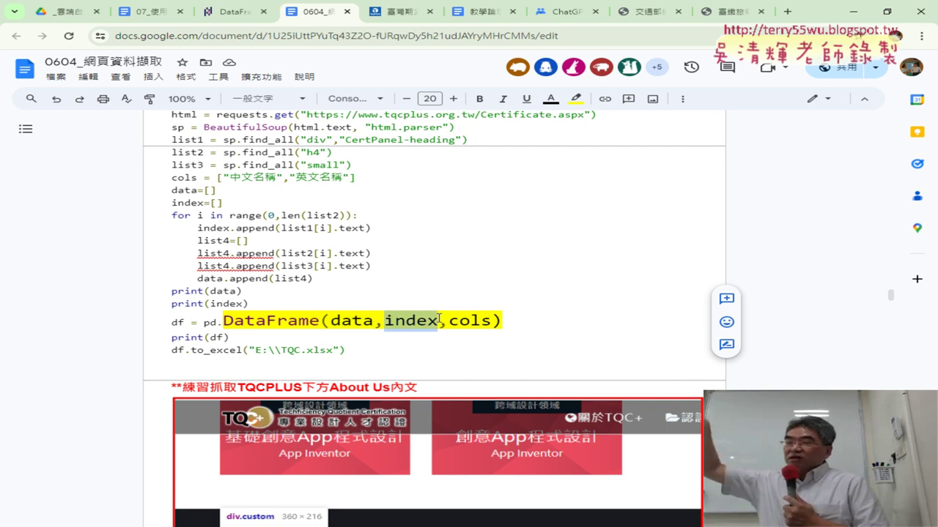
{"action": "scroll", "coordinate": [416, 312], "scroll_direction": "up", "scroll_amount": 2}
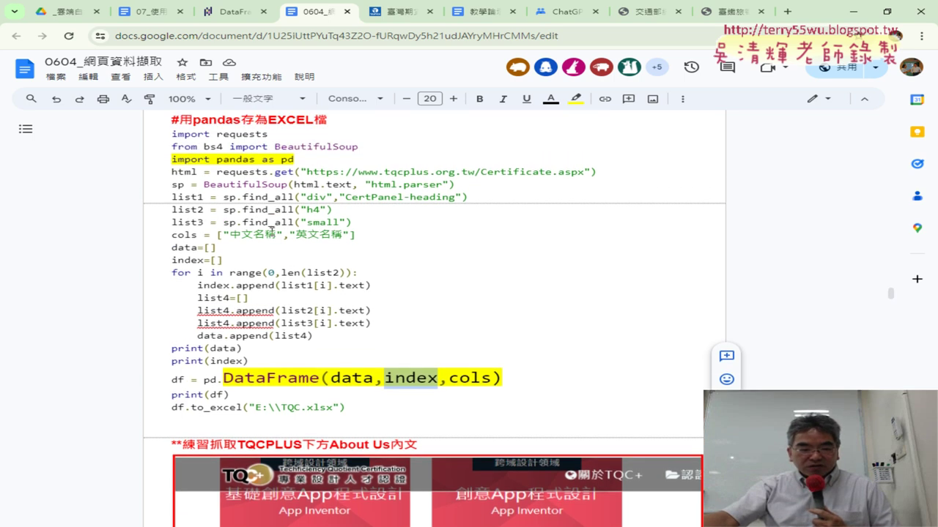
{"action": "left_click_drag", "start_coordinate": [174, 197], "coordinate": [197, 197]}
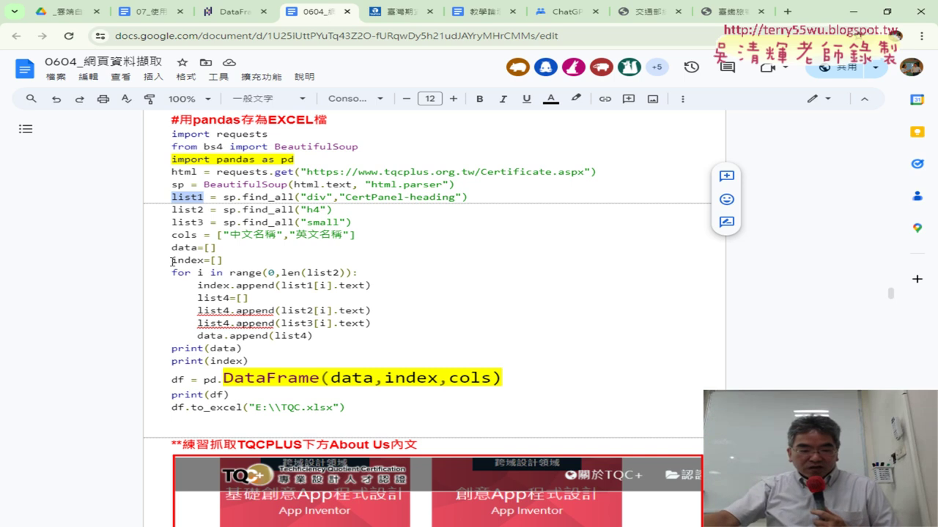
Step: Enlarge index=[] to size 15 and highlight index.append(list1[i].text) in yellow
{"action": "left_click_drag", "start_coordinate": [173, 261], "coordinate": [208, 261]}
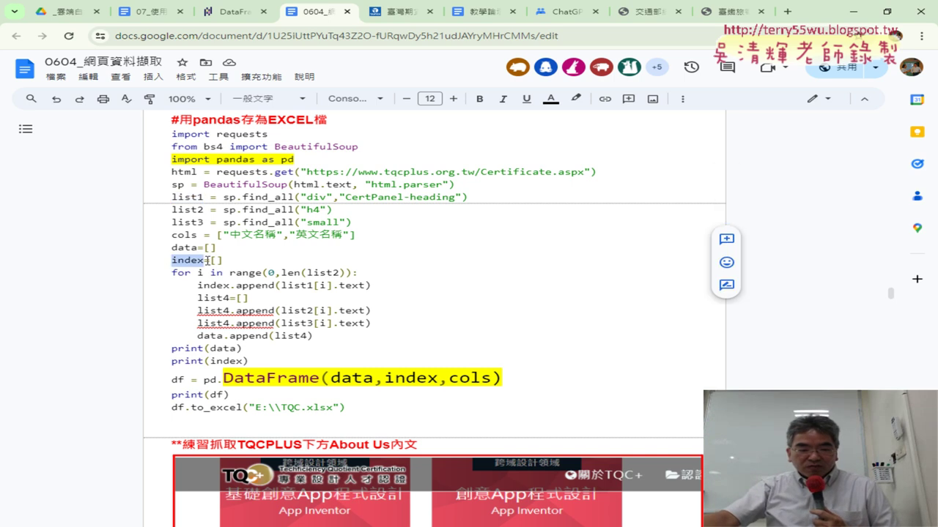
{"action": "left_click", "coordinate": [453, 98]}
{"action": "left_click", "coordinate": [453, 98]}
{"action": "left_click", "coordinate": [453, 98]}
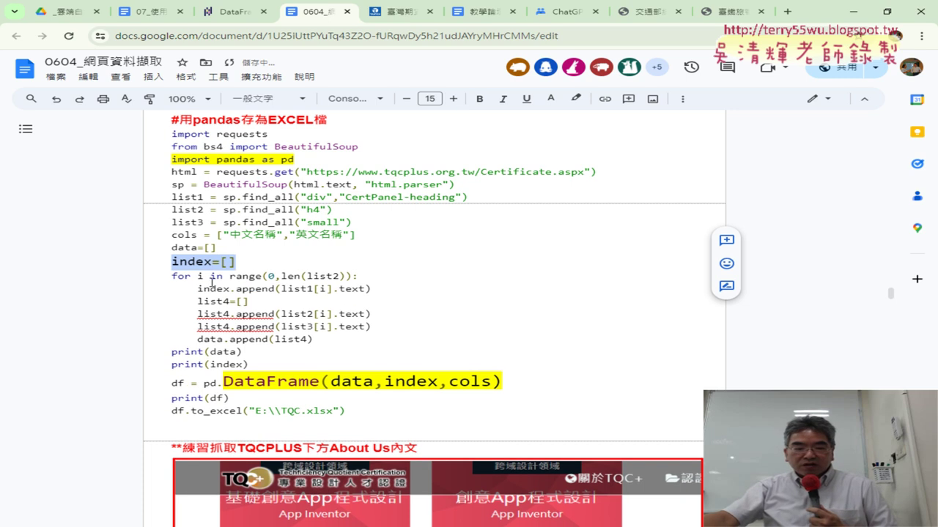
{"action": "left_click_drag", "start_coordinate": [378, 288], "coordinate": [199, 288]}
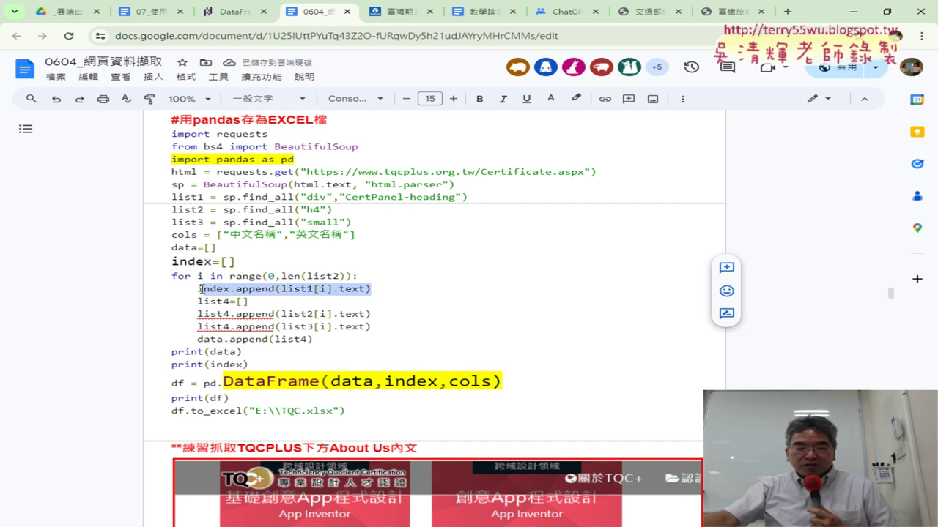
{"action": "left_click", "coordinate": [576, 98]}
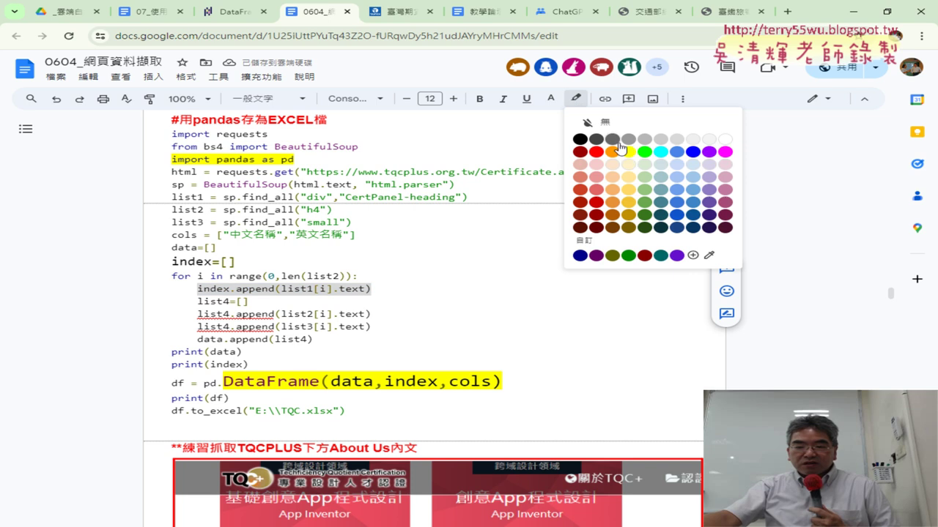
{"action": "left_click", "coordinate": [624, 152]}
Step: Point out index=[], DataFrame's data argument, list4=[] and the list4.append lines
{"action": "left_click_drag", "start_coordinate": [171, 261], "coordinate": [241, 261]}
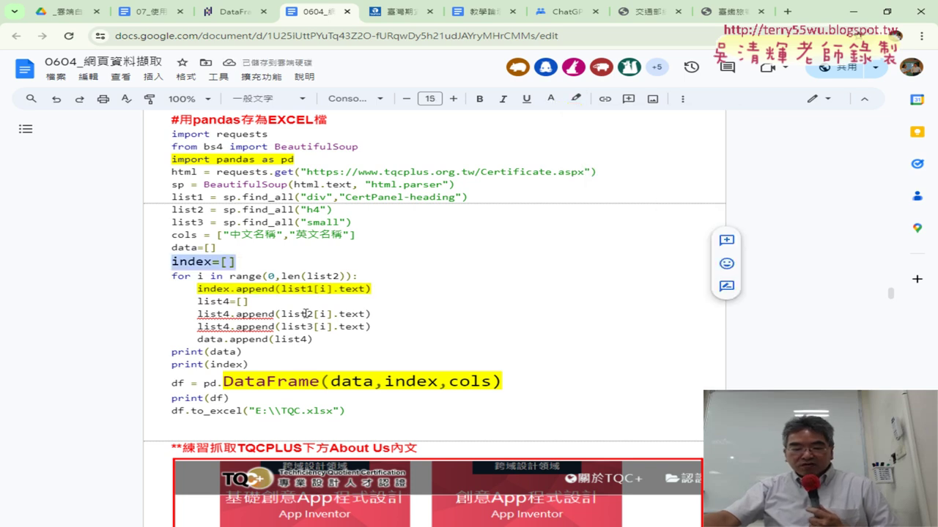
{"action": "left_click_drag", "start_coordinate": [374, 383], "coordinate": [331, 382]}
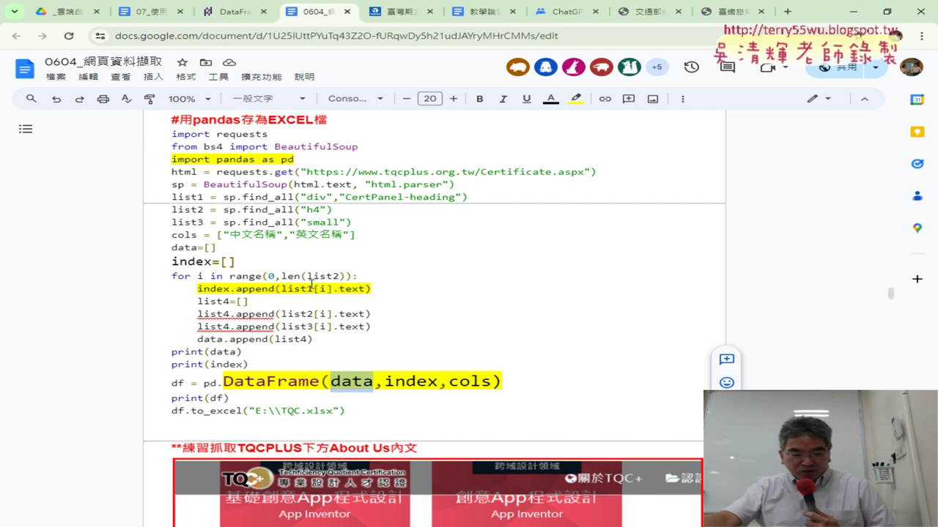
{"action": "left_click_drag", "start_coordinate": [247, 302], "coordinate": [197, 302]}
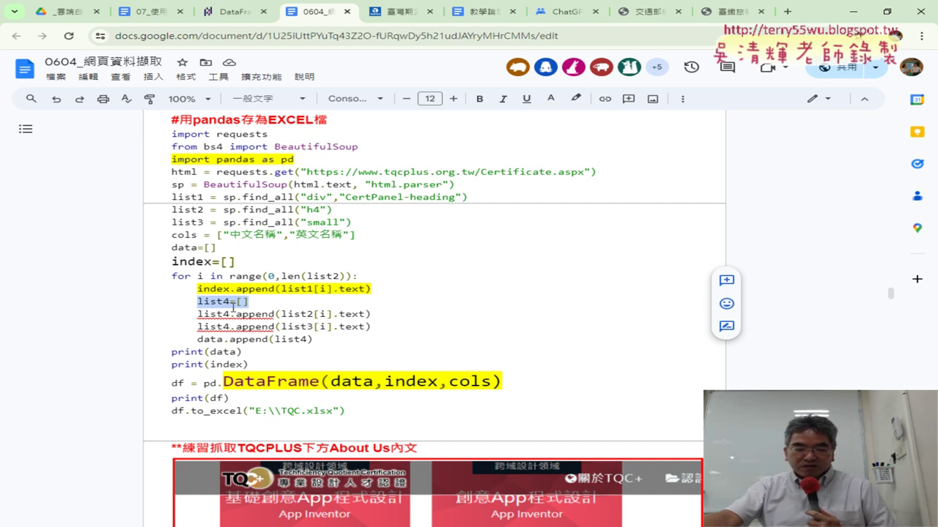
{"action": "left_click_drag", "start_coordinate": [378, 327], "coordinate": [161, 315]}
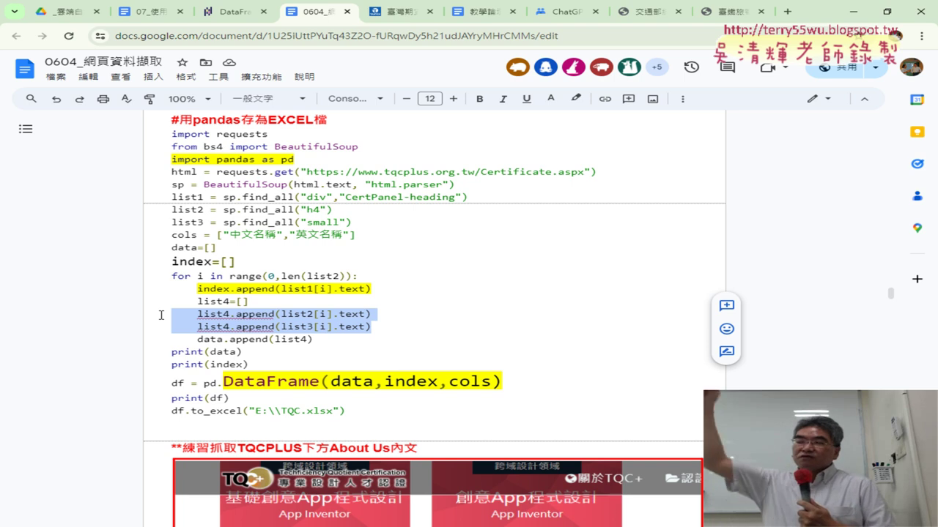
{"action": "left_click_drag", "start_coordinate": [253, 302], "coordinate": [204, 304]}
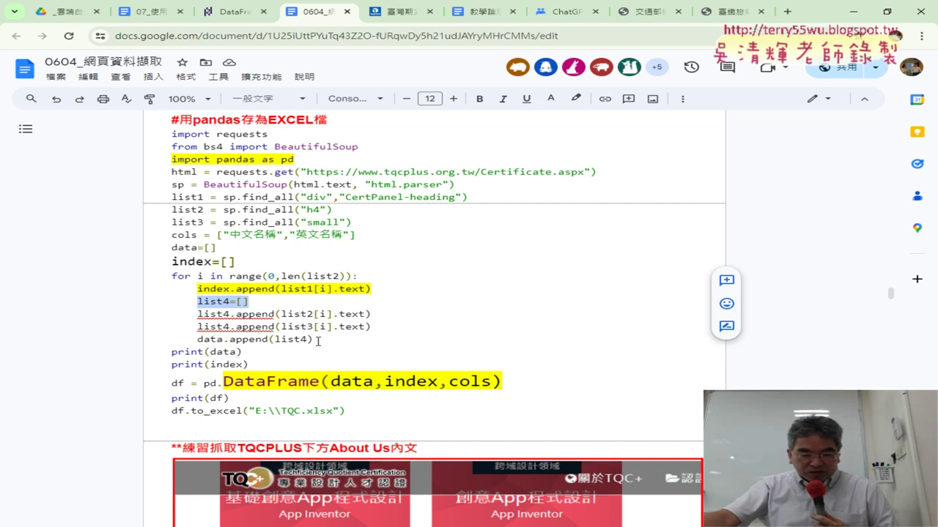
Step: Highlight data.append(list4) in yellow and enlarge it to size 16
{"action": "left_click_drag", "start_coordinate": [317, 340], "coordinate": [211, 339]}
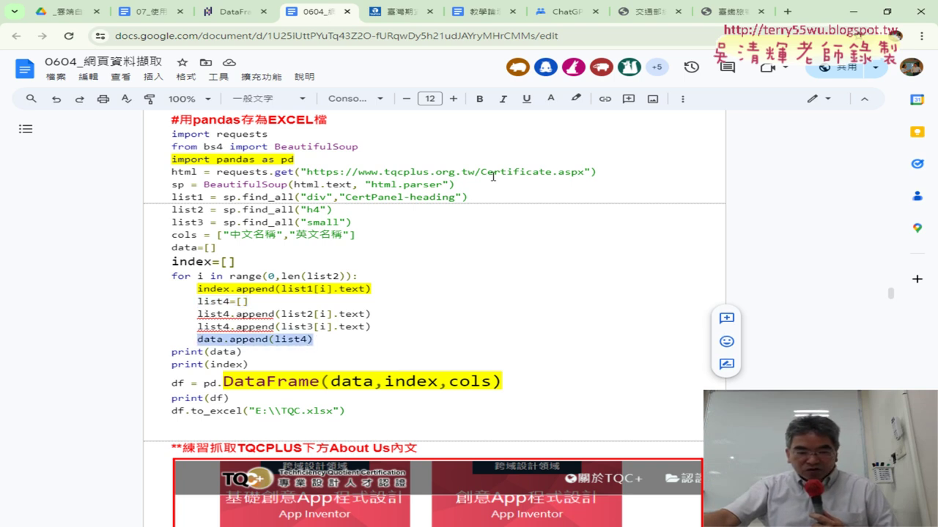
{"action": "left_click", "coordinate": [576, 98]}
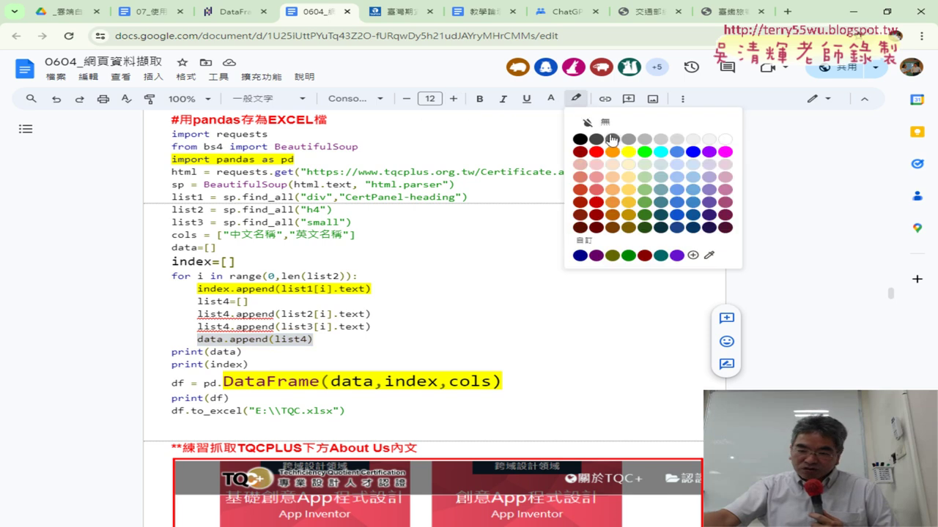
{"action": "left_click", "coordinate": [627, 152]}
{"action": "left_click", "coordinate": [454, 103]}
{"action": "left_click", "coordinate": [453, 102]}
{"action": "left_click", "coordinate": [454, 102]}
{"action": "left_click", "coordinate": [454, 102]}
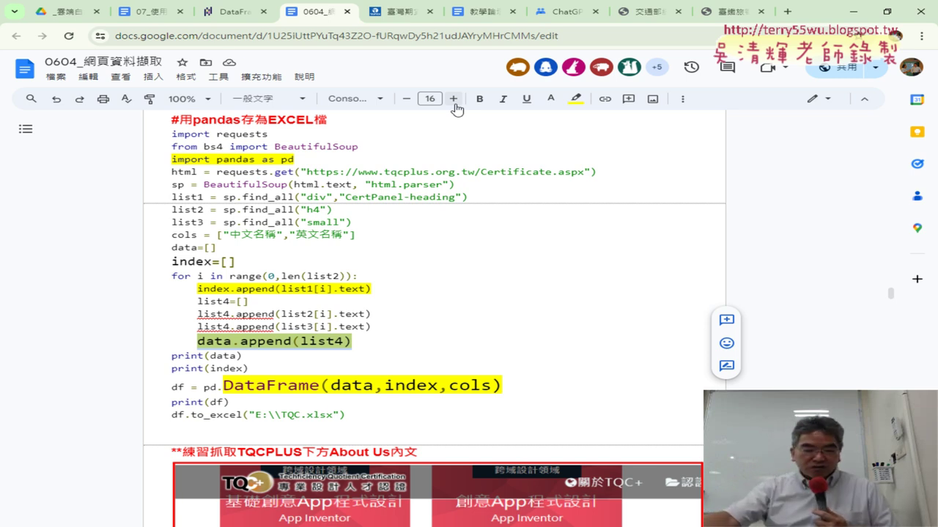
Step: Point out the cols line, the DataFrame call and the df variable
{"action": "left_click_drag", "start_coordinate": [170, 233], "coordinate": [362, 233]}
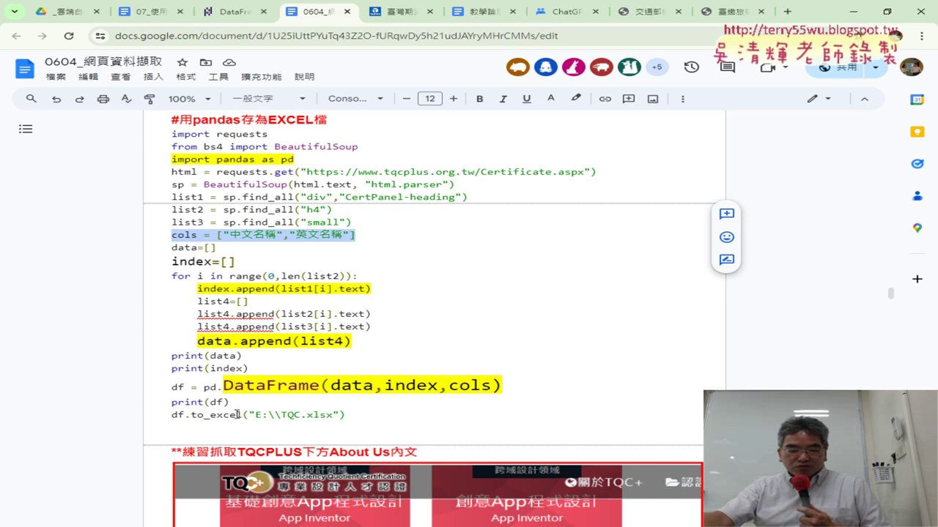
{"action": "mouse_move", "coordinate": [170, 415]}
{"action": "left_mouse_down"}
{"action": "mouse_move", "coordinate": [235, 415]}
{"action": "mouse_move", "coordinate": [370, 386]}
{"action": "mouse_move", "coordinate": [515, 385]}
{"action": "left_mouse_up"}
{"action": "left_click", "coordinate": [276, 385]}
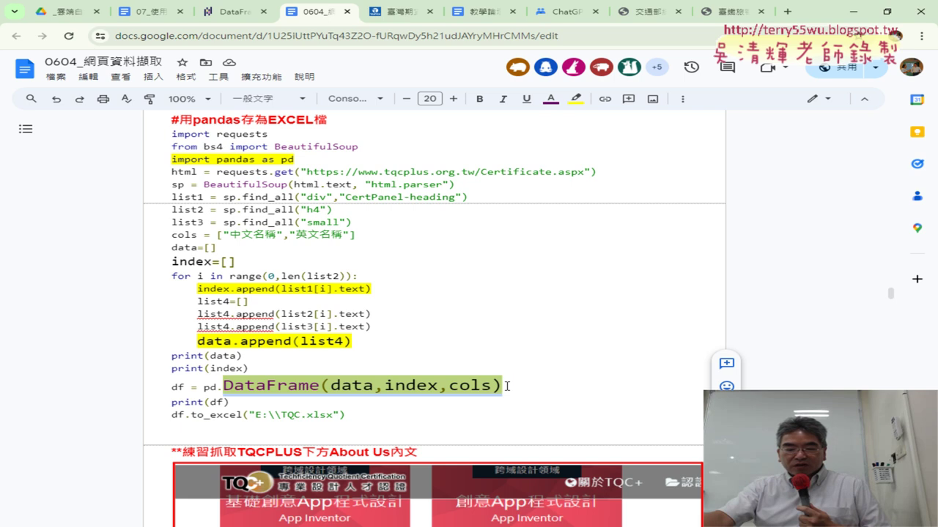
{"action": "double_click", "coordinate": [175, 386]}
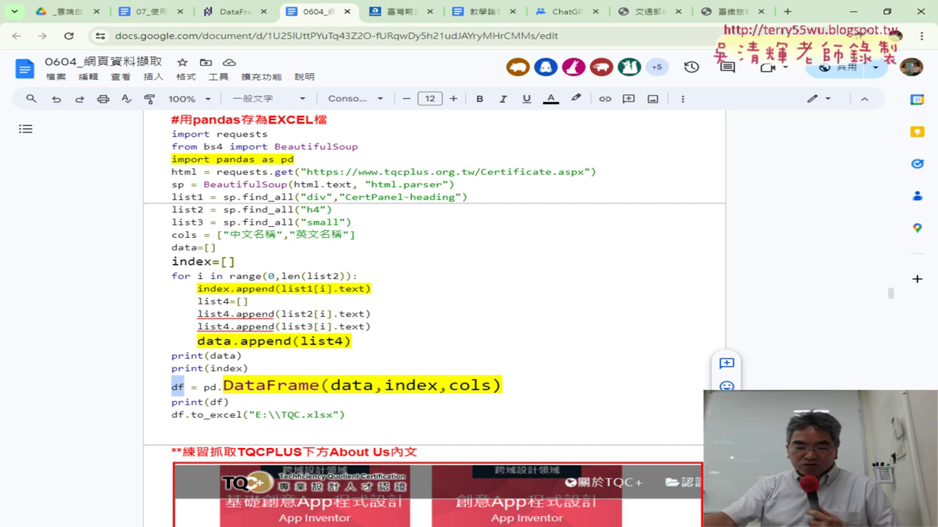
Step: Run the selected code in Spyder with F9, then close the TQC workbook in Excel
{"action": "key", "text": "alt+Tab"}
{"action": "key", "text": "F9"}
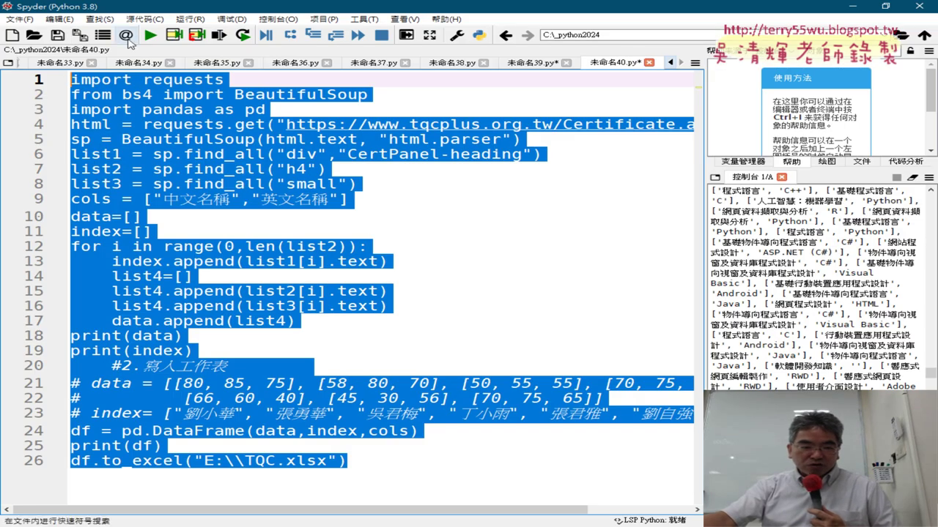
{"action": "key", "text": "alt+Tab"}
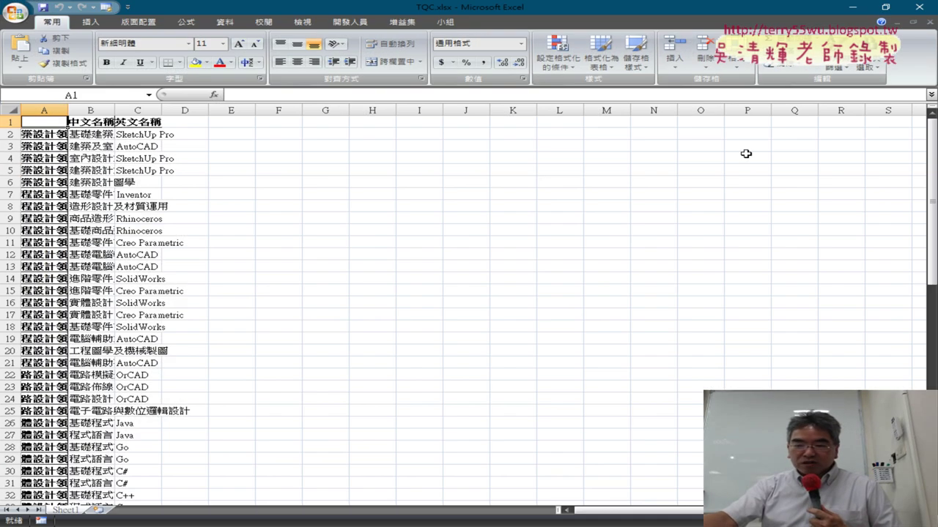
{"action": "left_click", "coordinate": [913, 23]}
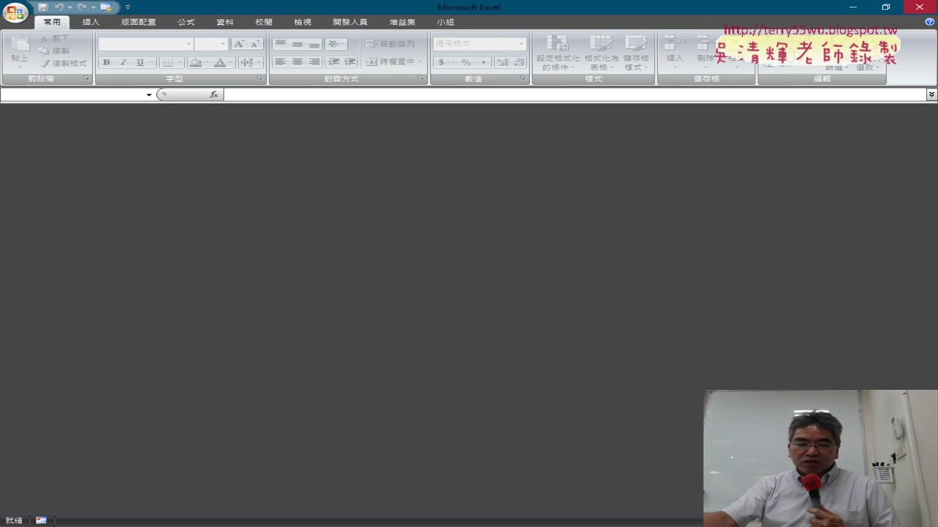
{"action": "left_click", "coordinate": [918, 11]}
{"action": "left_click", "coordinate": [411, 431]}
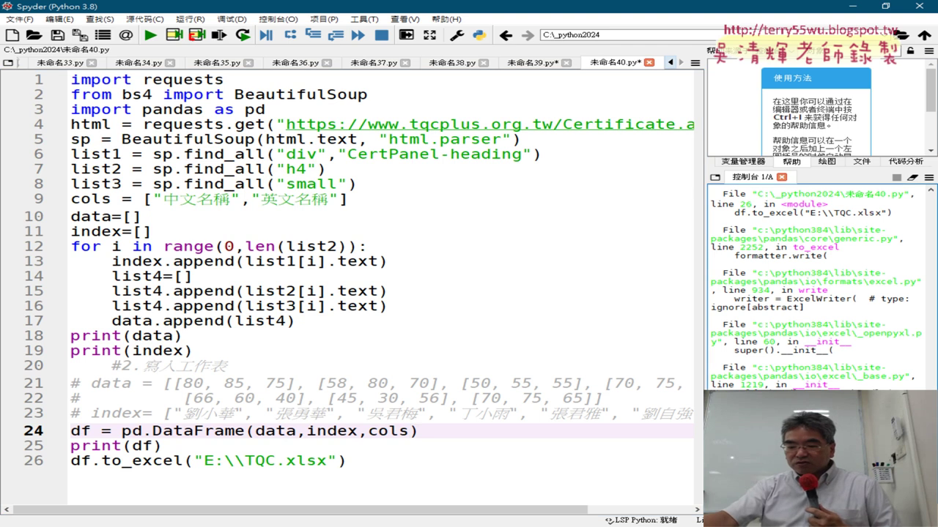
Step: Rerun the whole script with F5 to print the DataFrame, then show drive E: with TQC.xlsx
{"action": "left_click", "coordinate": [298, 231]}
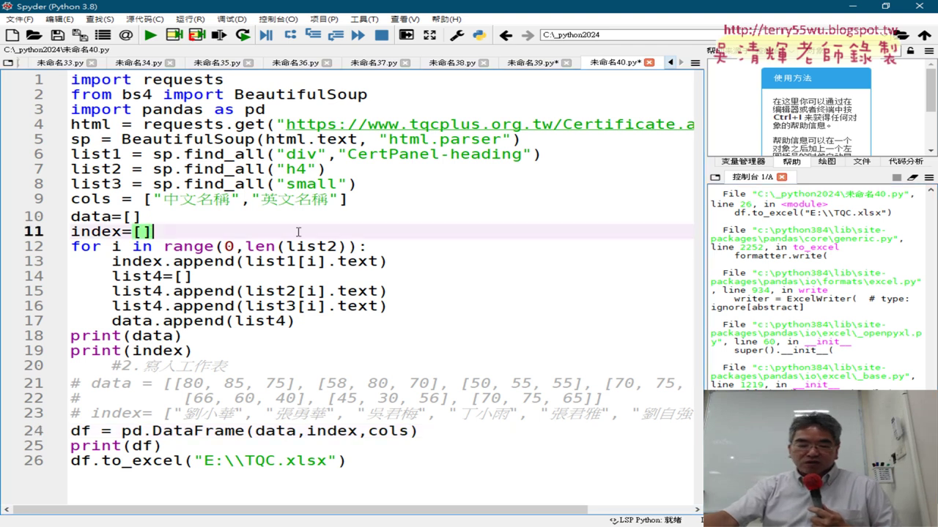
{"action": "key", "text": "F5"}
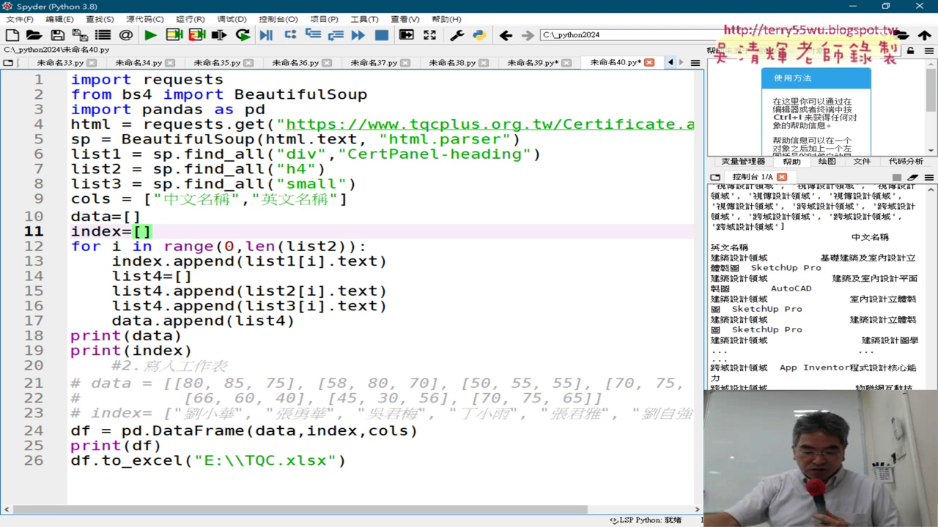
{"action": "key", "text": "alt+Tab"}
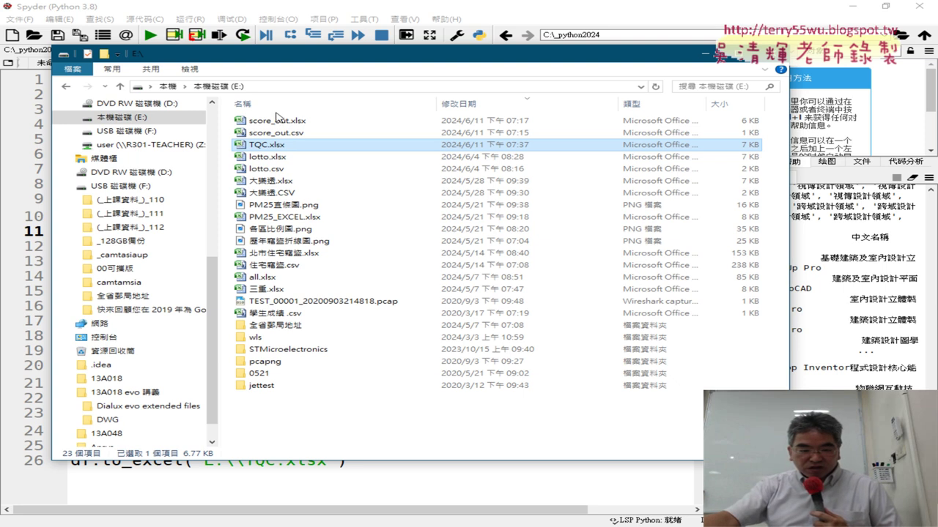
Step: Open TQC.xlsx maximized in Excel and auto-fit columns A and B
{"action": "double_click", "coordinate": [398, 145]}
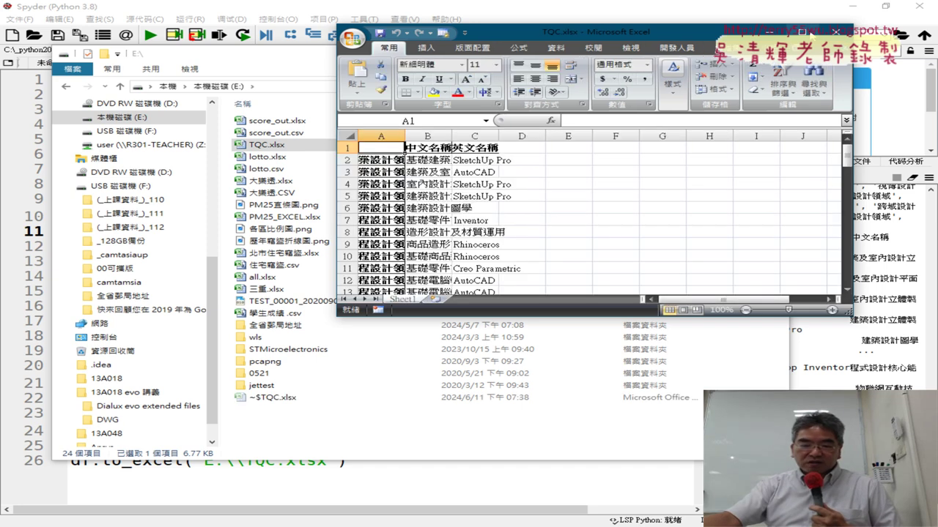
{"action": "left_click", "coordinate": [813, 33]}
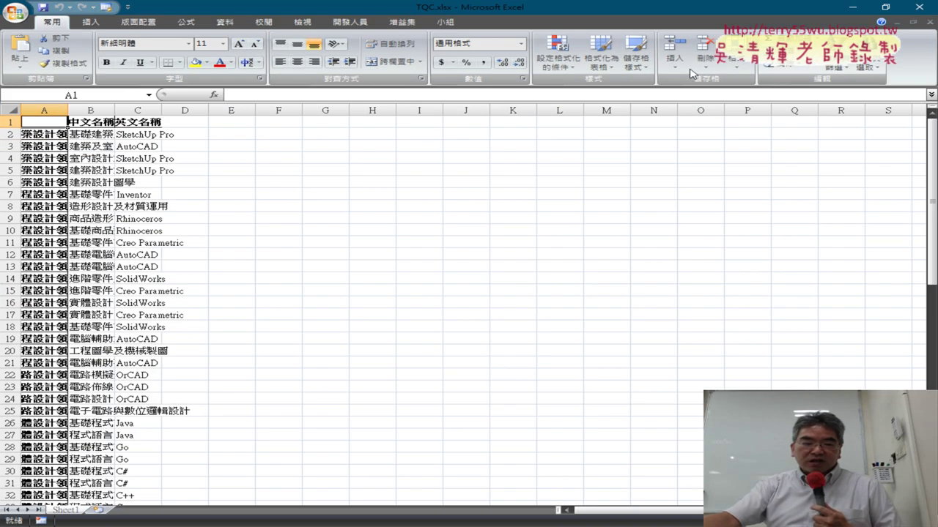
{"action": "double_click", "coordinate": [66, 110]}
{"action": "double_click", "coordinate": [151, 110]}
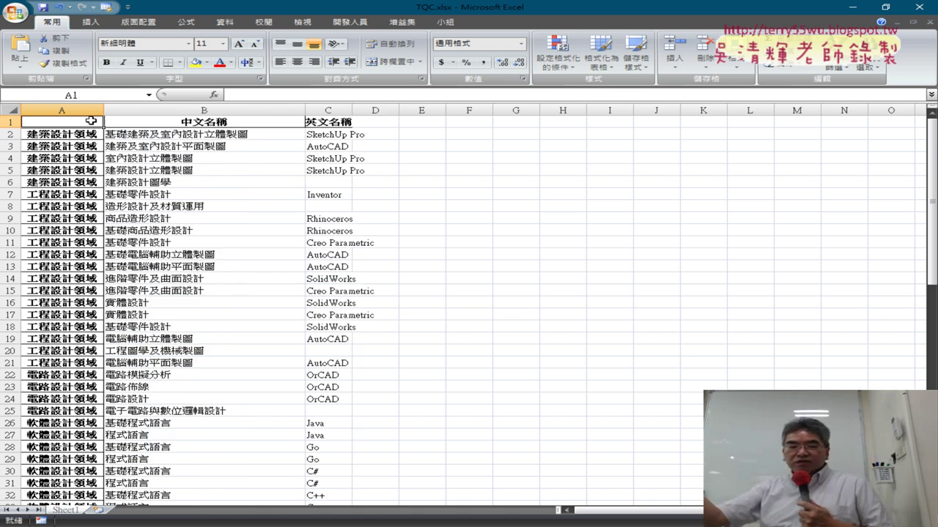
Step: Select the 中文名稱/英文名稱 headings, the A2:A18 category labels, and row B2:C2
{"action": "left_click_drag", "start_coordinate": [207, 122], "coordinate": [335, 124]}
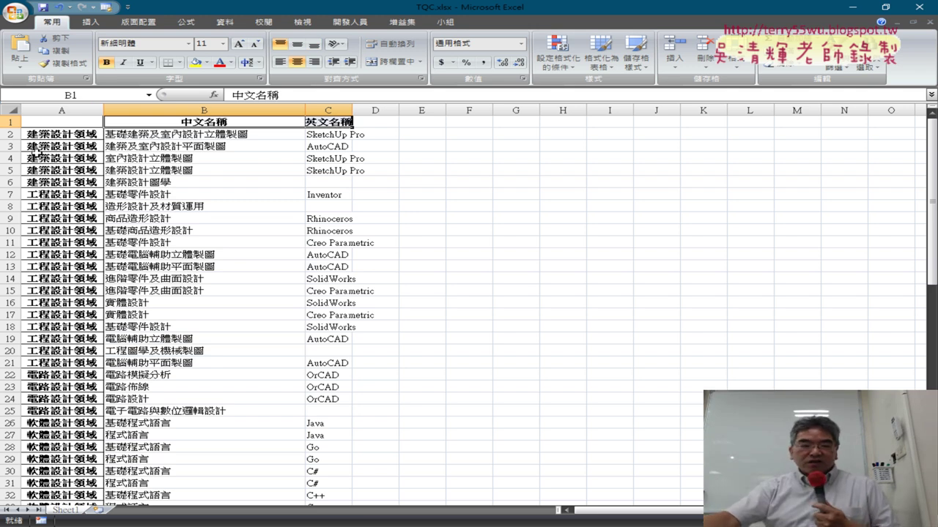
{"action": "mouse_move", "coordinate": [62, 134]}
{"action": "left_mouse_down"}
{"action": "mouse_move", "coordinate": [42, 330]}
{"action": "mouse_move", "coordinate": [59, 291]}
{"action": "left_mouse_up"}
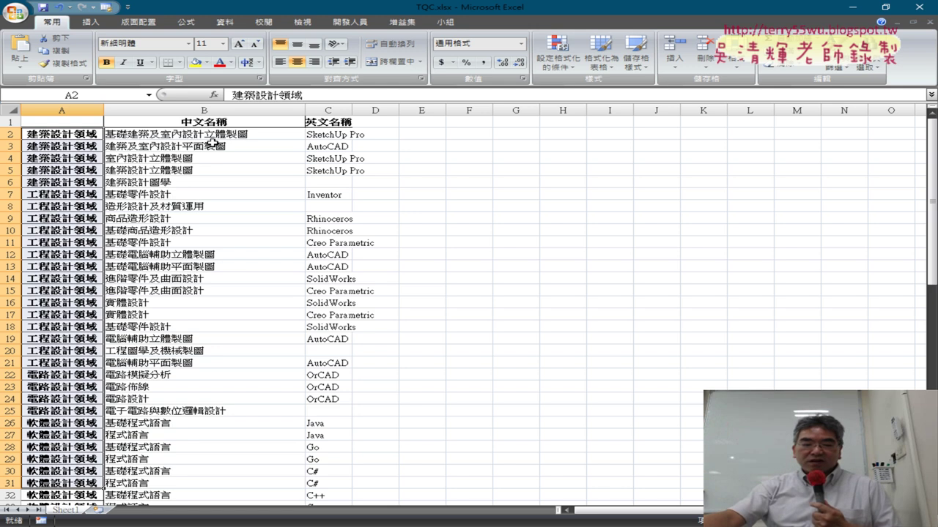
{"action": "left_click_drag", "start_coordinate": [208, 134], "coordinate": [327, 134]}
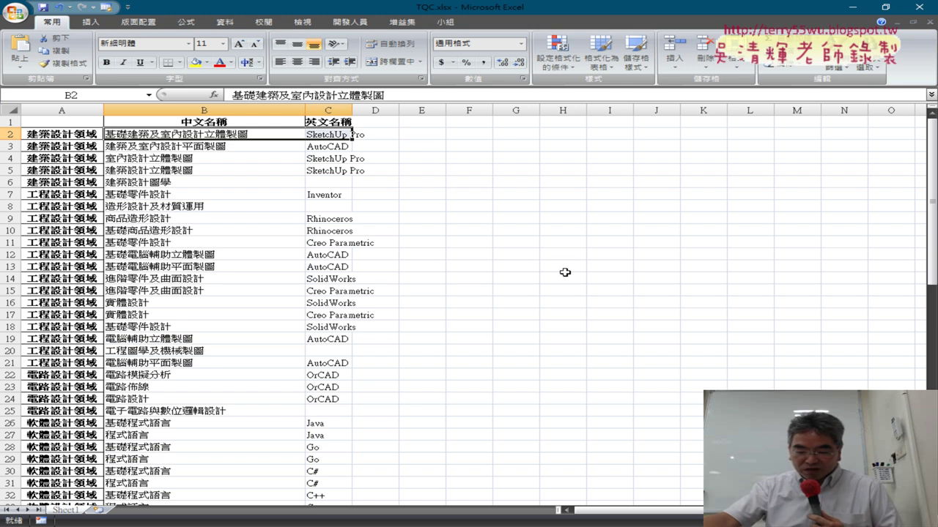
Step: Back in the lesson document, enlarge the list4=[] line to 16 pt
{"action": "key", "text": "alt+Tab"}
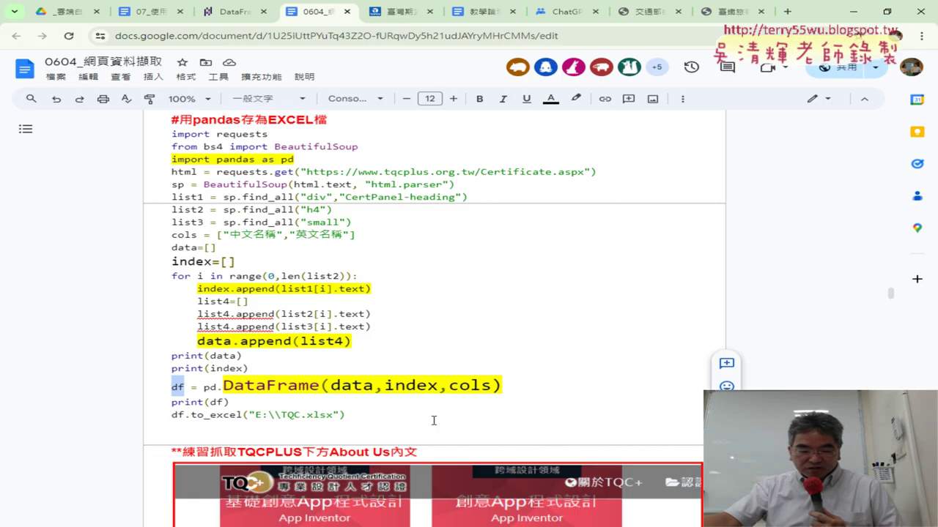
{"action": "left_click_drag", "start_coordinate": [198, 301], "coordinate": [255, 302]}
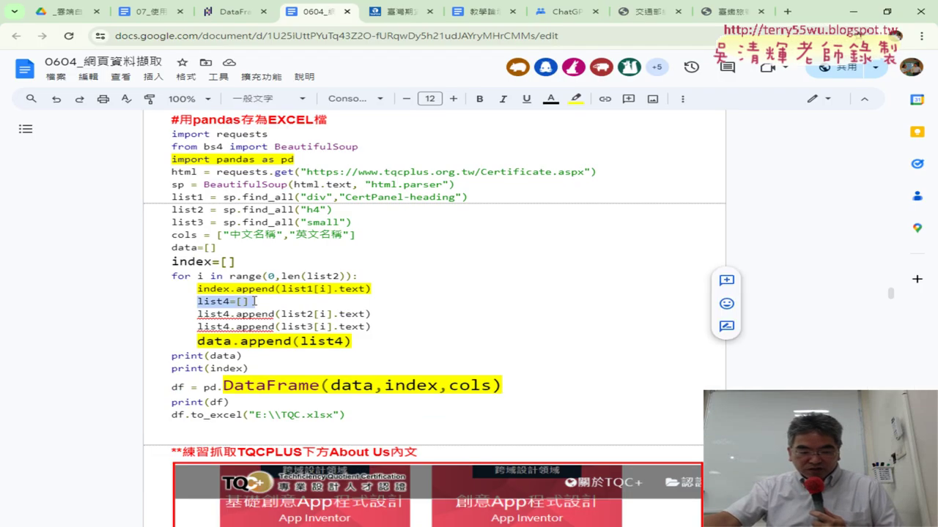
{"action": "left_click", "coordinate": [454, 100]}
{"action": "left_click", "coordinate": [454, 99]}
{"action": "left_click", "coordinate": [454, 100]}
{"action": "left_click", "coordinate": [454, 100]}
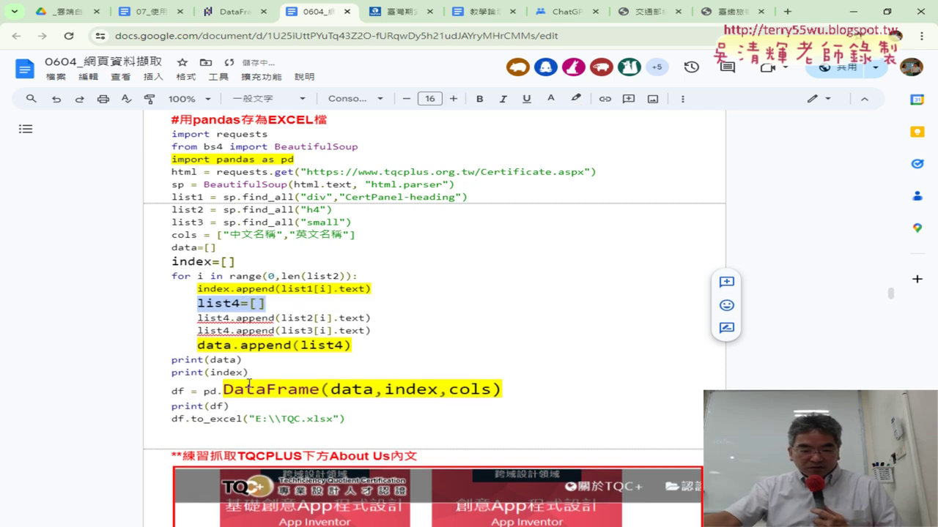
{"action": "left_click", "coordinate": [200, 346]}
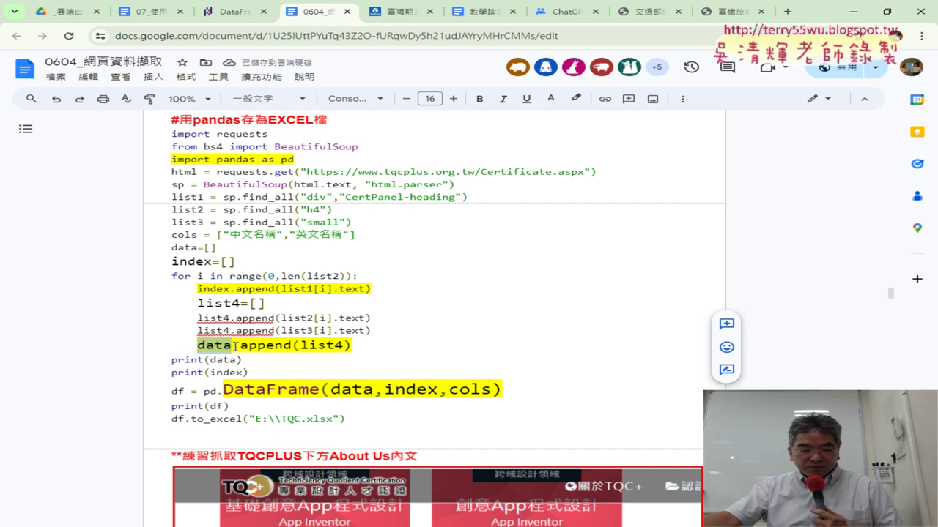
Step: Enlarge the data=[] line to 16 pt as well
{"action": "left_click_drag", "start_coordinate": [225, 248], "coordinate": [172, 248]}
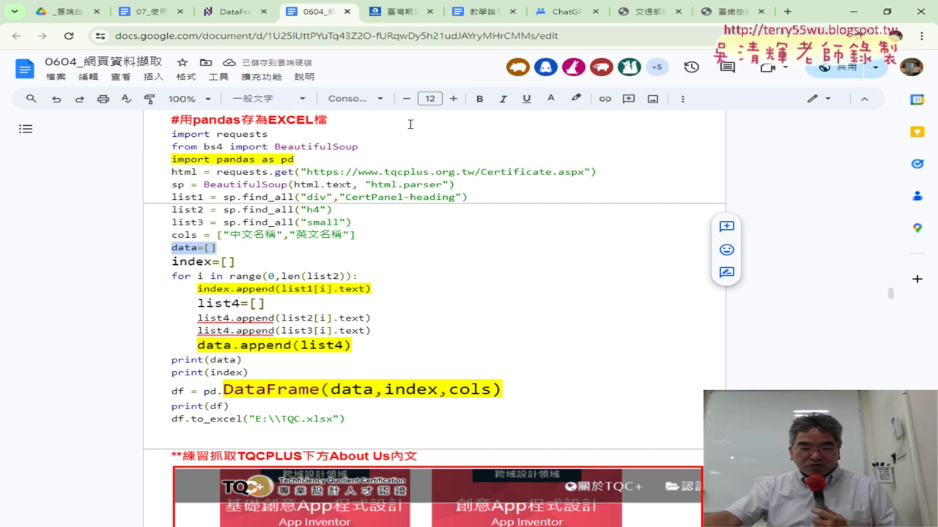
{"action": "left_click", "coordinate": [451, 100]}
{"action": "left_click", "coordinate": [451, 100]}
{"action": "left_click", "coordinate": [451, 100]}
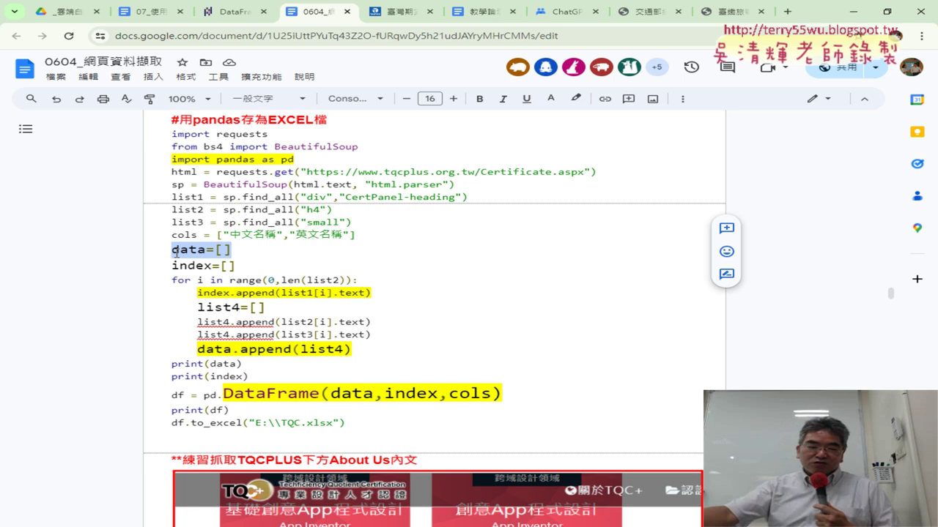
Step: Point out the list4=[] line and the 'pandas存為EXCEL檔' heading
{"action": "left_click_drag", "start_coordinate": [198, 309], "coordinate": [266, 309]}
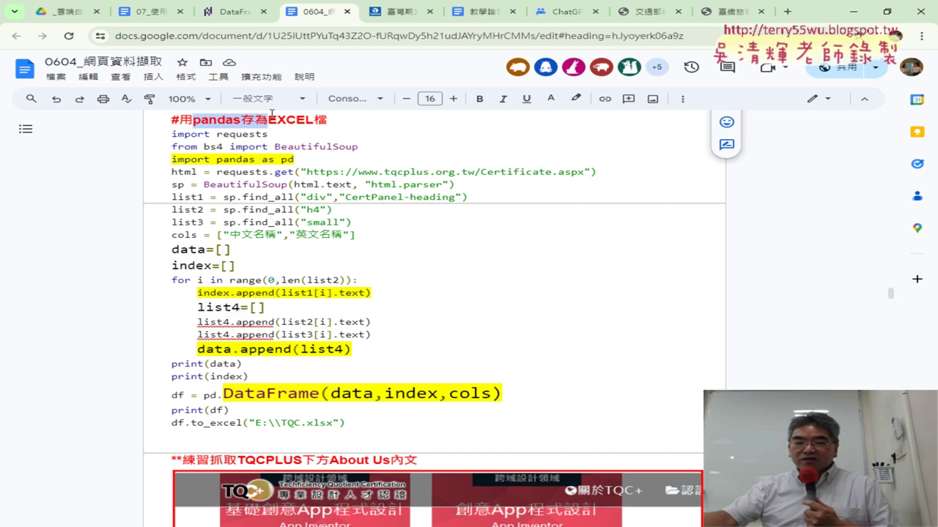
{"action": "left_click_drag", "start_coordinate": [194, 119], "coordinate": [327, 115]}
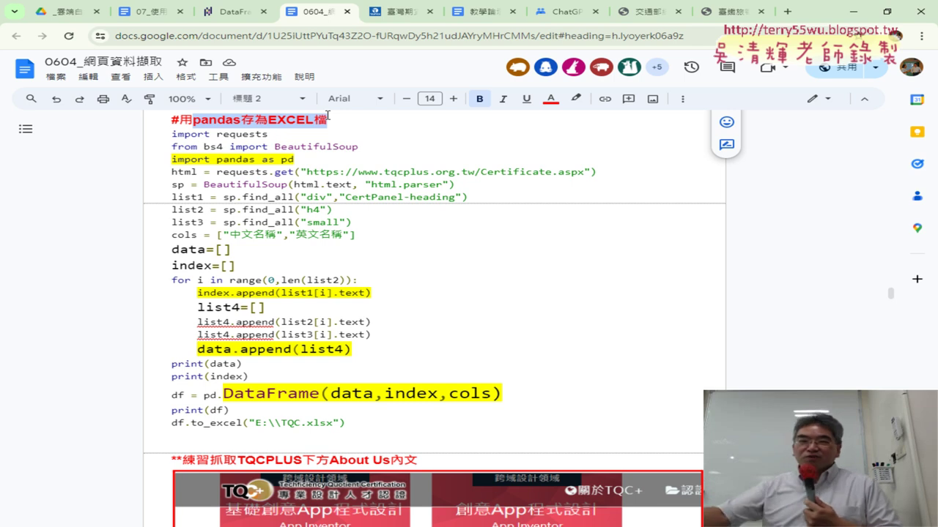
{"action": "scroll", "coordinate": [366, 243], "scroll_direction": "up", "scroll_amount": 5}
{"action": "scroll", "coordinate": [365, 242], "scroll_direction": "up", "scroll_amount": 1}
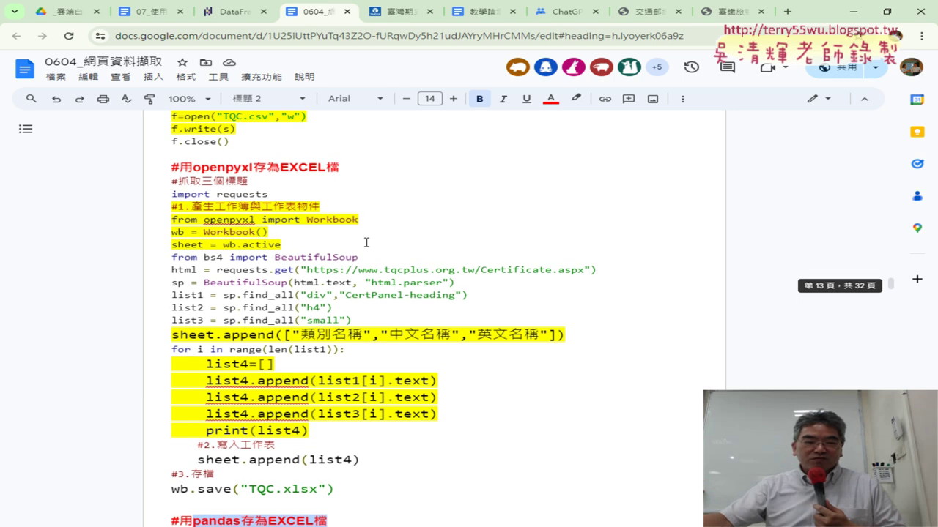
{"action": "scroll", "coordinate": [357, 233], "scroll_direction": "down", "scroll_amount": 2}
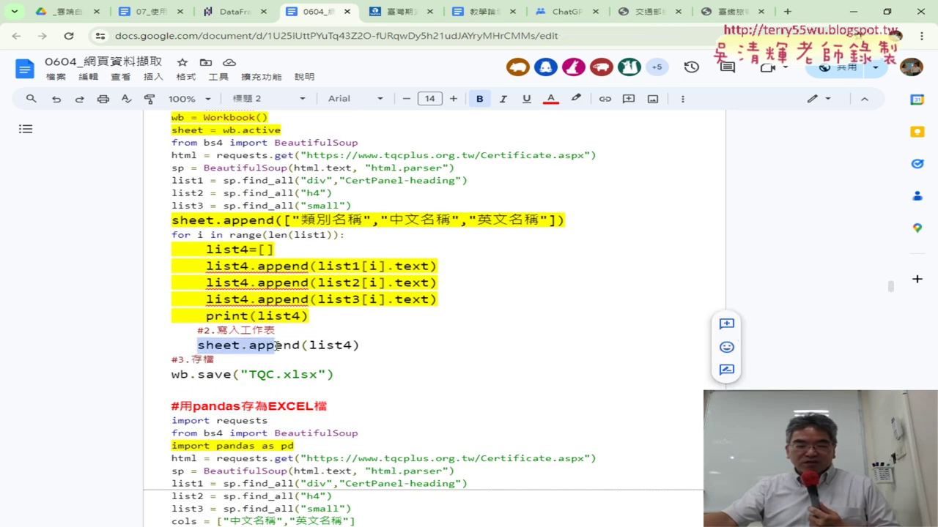
{"action": "left_click_drag", "start_coordinate": [199, 346], "coordinate": [368, 346]}
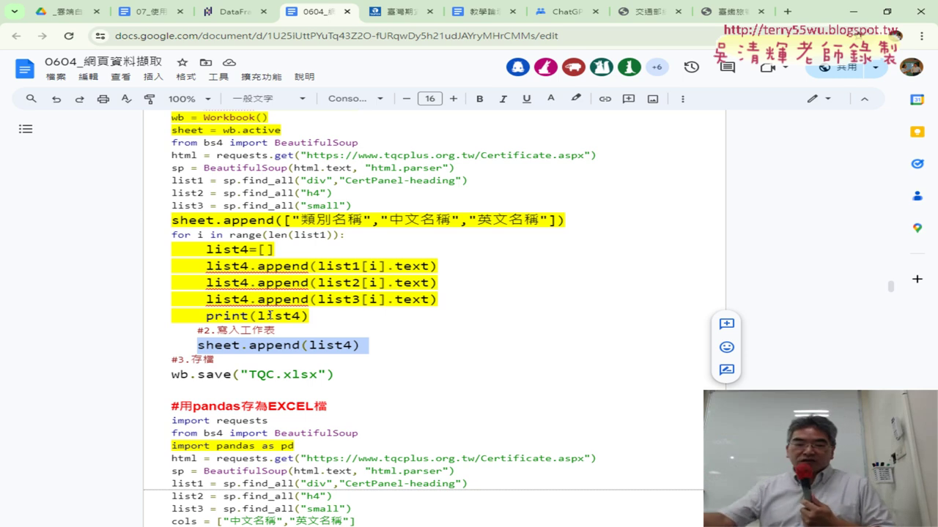
{"action": "scroll", "coordinate": [238, 233], "scroll_direction": "down", "scroll_amount": 3}
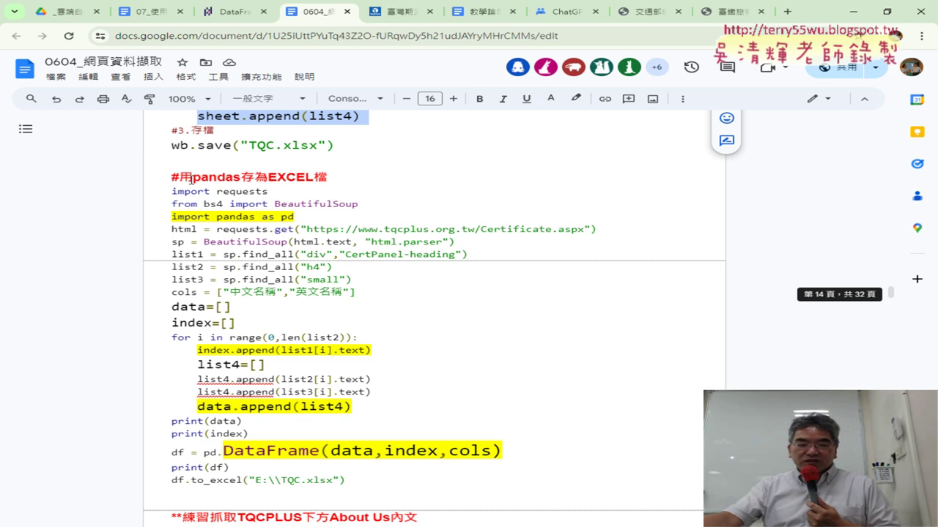
{"action": "left_click_drag", "start_coordinate": [193, 178], "coordinate": [242, 178]}
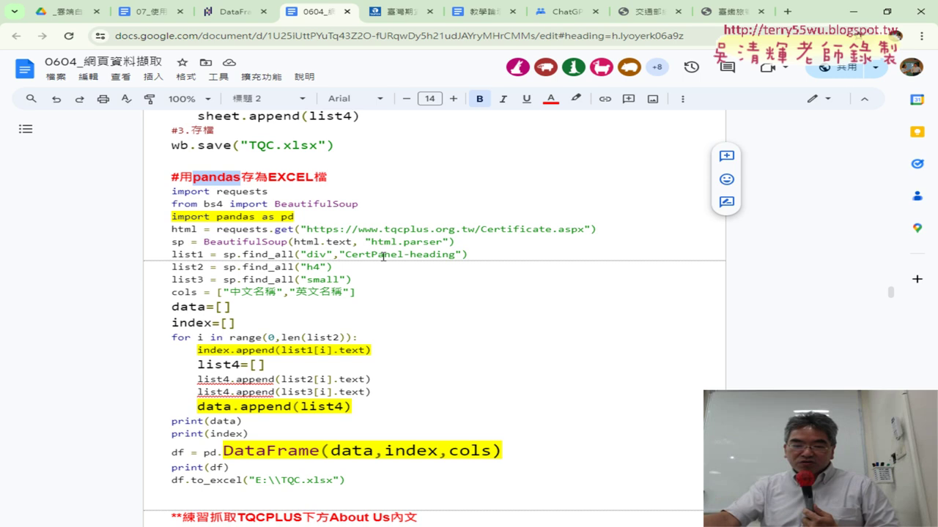
{"action": "scroll", "coordinate": [383, 257], "scroll_direction": "down", "scroll_amount": 3}
{"action": "scroll", "coordinate": [384, 255], "scroll_direction": "up", "scroll_amount": 2}
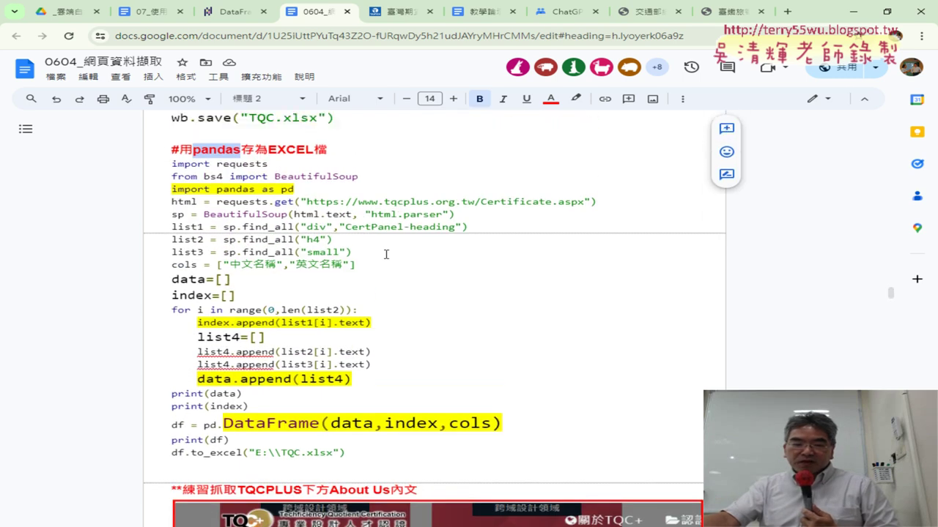
{"action": "scroll", "coordinate": [386, 254], "scroll_direction": "up", "scroll_amount": 1}
{"action": "scroll", "coordinate": [366, 250], "scroll_direction": "up", "scroll_amount": 3}
{"action": "scroll", "coordinate": [315, 238], "scroll_direction": "up", "scroll_amount": 2}
{"action": "scroll", "coordinate": [270, 228], "scroll_direction": "up", "scroll_amount": 1}
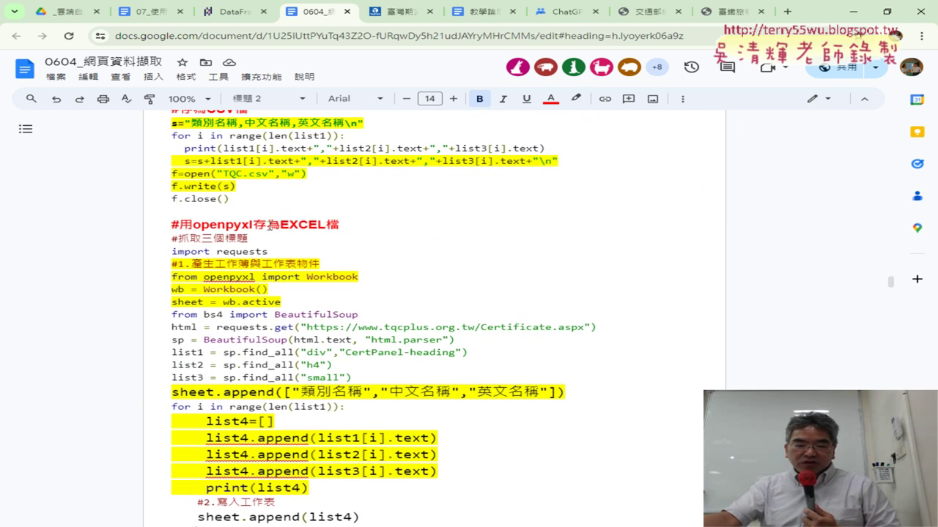
{"action": "left_click_drag", "start_coordinate": [193, 225], "coordinate": [253, 225]}
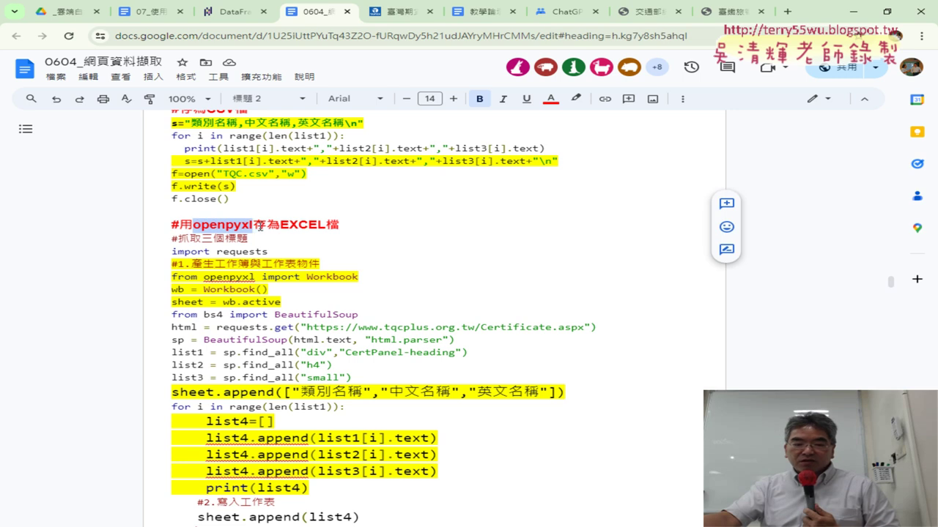
{"action": "scroll", "coordinate": [256, 227], "scroll_direction": "down", "scroll_amount": 1}
{"action": "scroll", "coordinate": [305, 273], "scroll_direction": "down", "scroll_amount": 4}
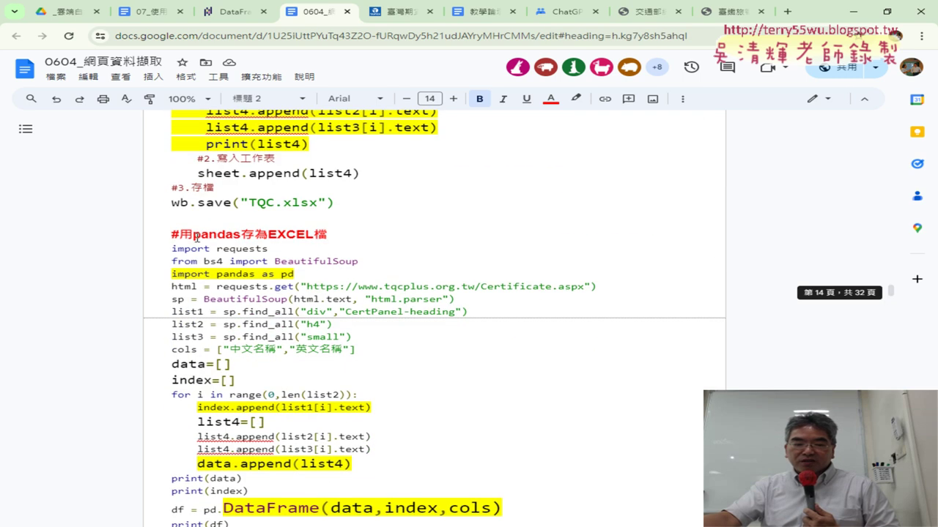
{"action": "left_click_drag", "start_coordinate": [195, 236], "coordinate": [246, 236]}
{"action": "scroll", "coordinate": [399, 323], "scroll_direction": "down", "scroll_amount": 2}
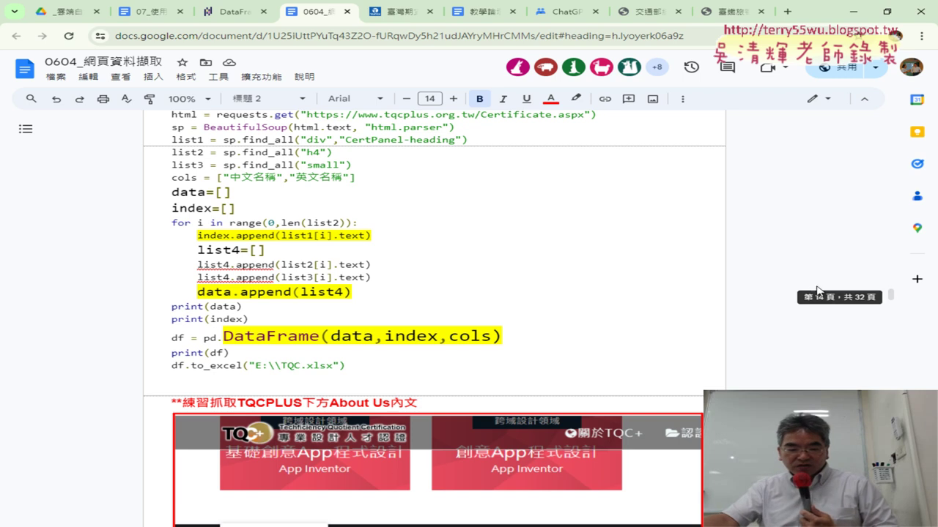
{"action": "scroll", "coordinate": [638, 278], "scroll_direction": "down", "scroll_amount": 2}
{"action": "scroll", "coordinate": [696, 279], "scroll_direction": "down", "scroll_amount": 3}
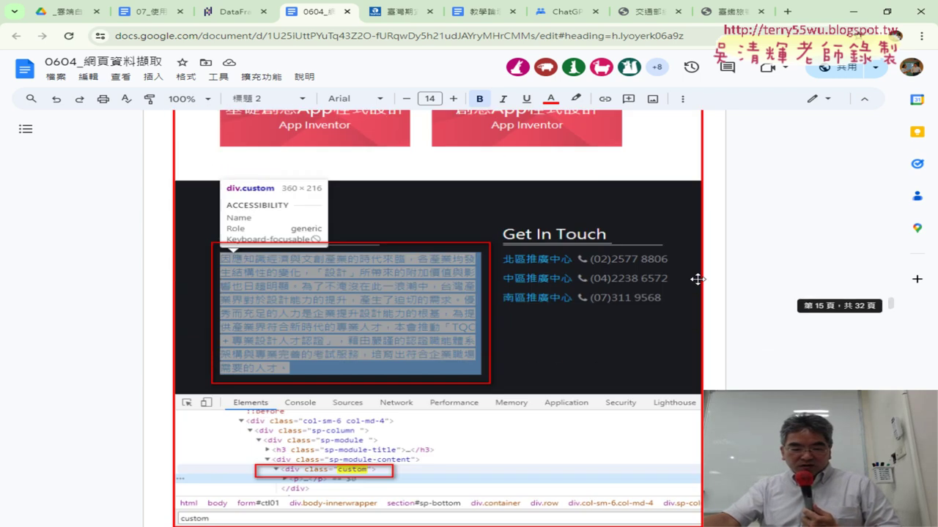
{"action": "scroll", "coordinate": [696, 279], "scroll_direction": "down", "scroll_amount": 4}
{"action": "scroll", "coordinate": [697, 279], "scroll_direction": "down", "scroll_amount": 4}
{"action": "scroll", "coordinate": [699, 279], "scroll_direction": "down", "scroll_amount": 2}
{"action": "scroll", "coordinate": [699, 279], "scroll_direction": "down", "scroll_amount": 3}
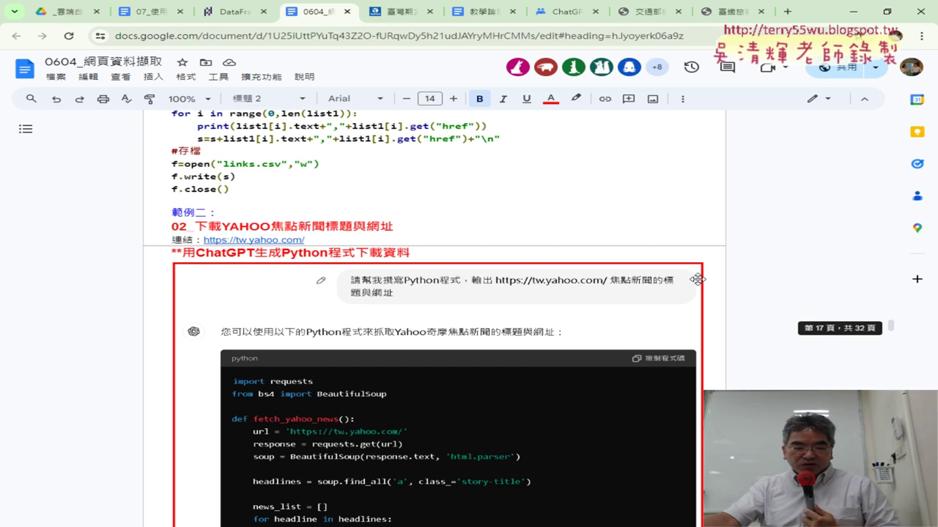
{"action": "scroll", "coordinate": [699, 279], "scroll_direction": "down", "scroll_amount": 1}
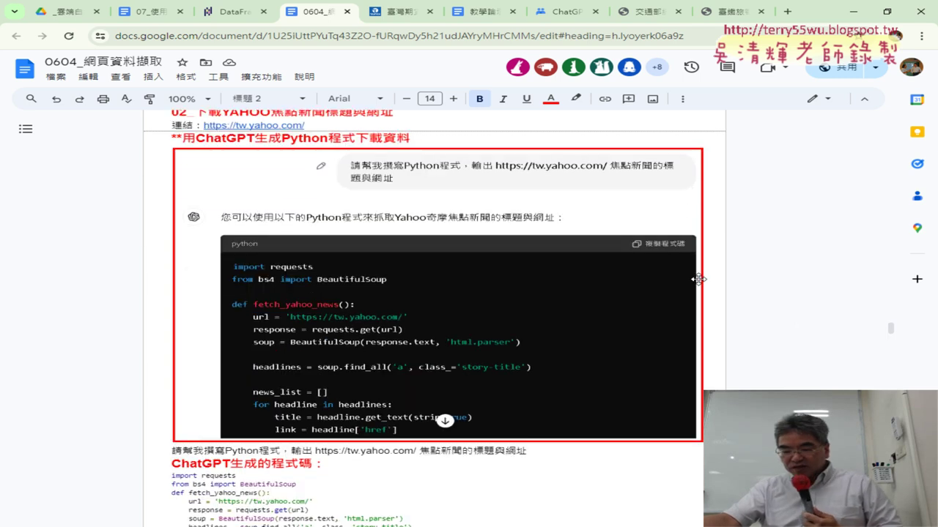
{"action": "scroll", "coordinate": [699, 279], "scroll_direction": "up", "scroll_amount": 1}
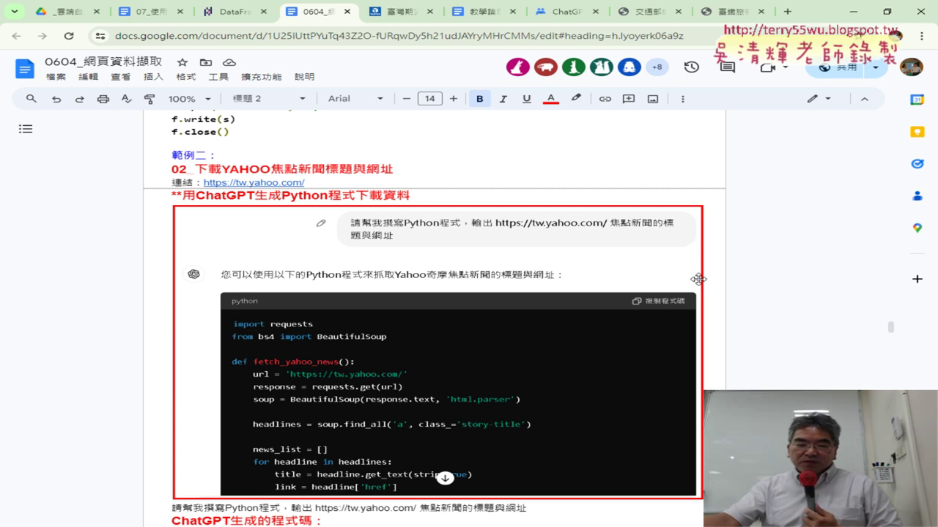
{"action": "left_click", "coordinate": [292, 182]}
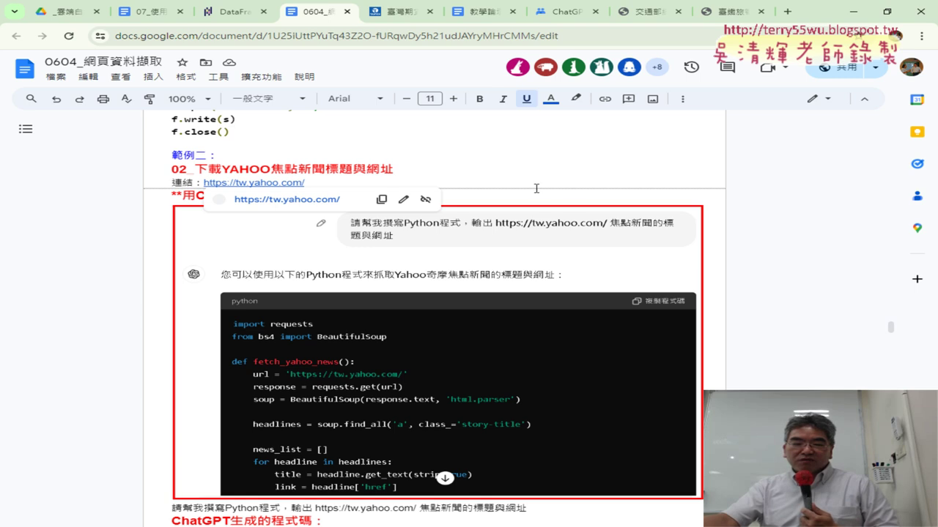
Step: Open tw.yahoo.com in a new tab and select the first focus headline's text
{"action": "left_click", "coordinate": [294, 199]}
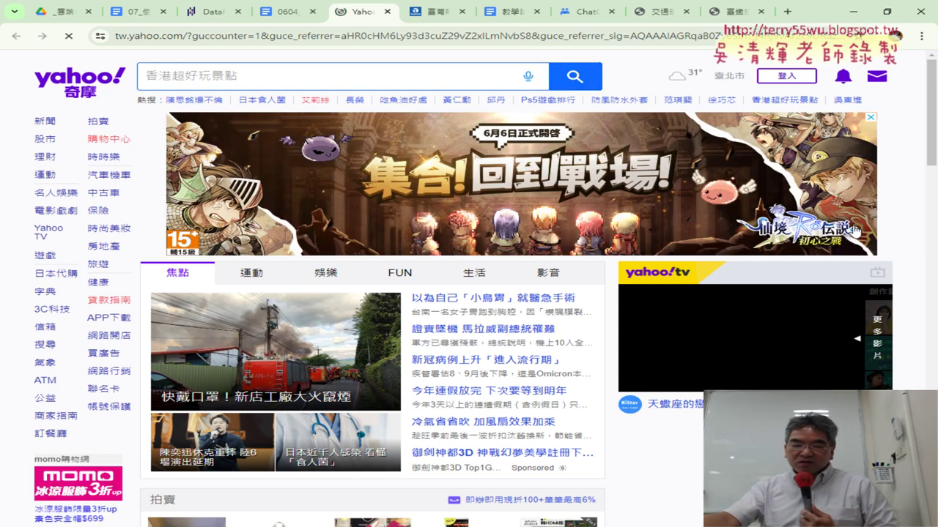
{"action": "scroll", "coordinate": [916, 240], "scroll_direction": "down", "scroll_amount": 2}
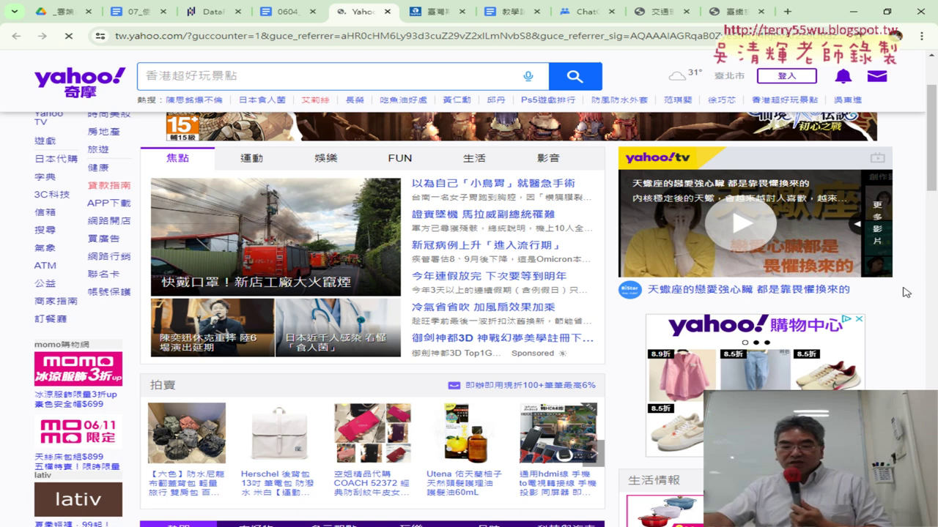
{"action": "left_click_drag", "start_coordinate": [411, 183], "coordinate": [577, 184]}
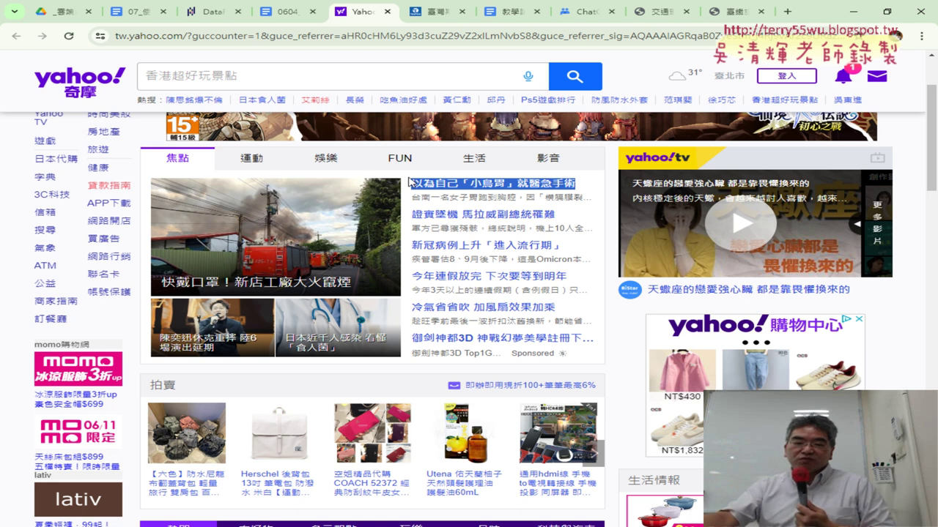
Step: Return to the lesson notes and select 'ChatGPT生成' in the heading
{"action": "mouse_move", "coordinate": [399, 157]}
{"action": "left_click", "coordinate": [286, 16]}
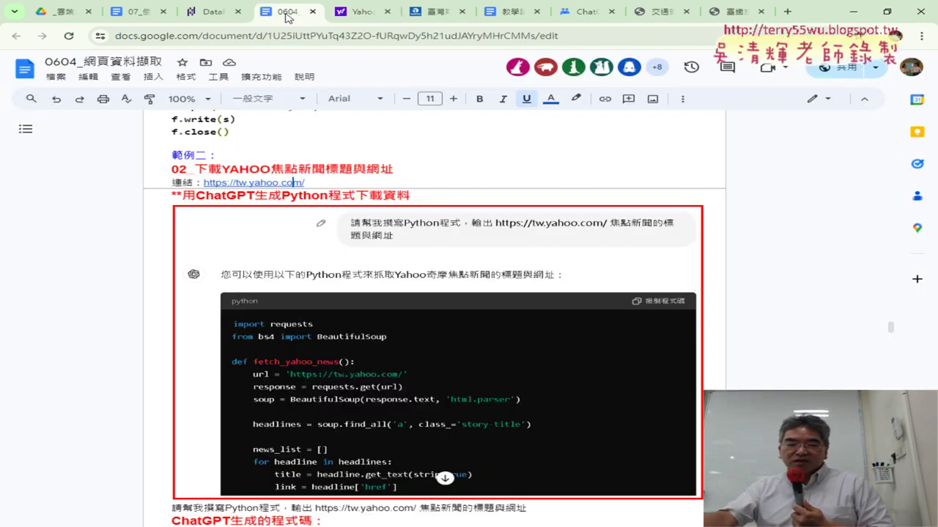
{"action": "scroll", "coordinate": [431, 135], "scroll_direction": "down", "scroll_amount": 2}
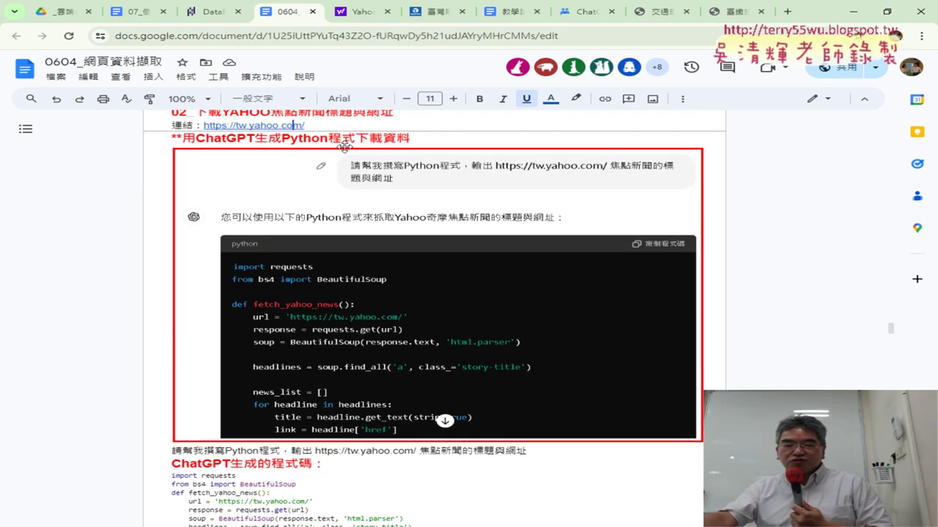
{"action": "double_click", "coordinate": [209, 138]}
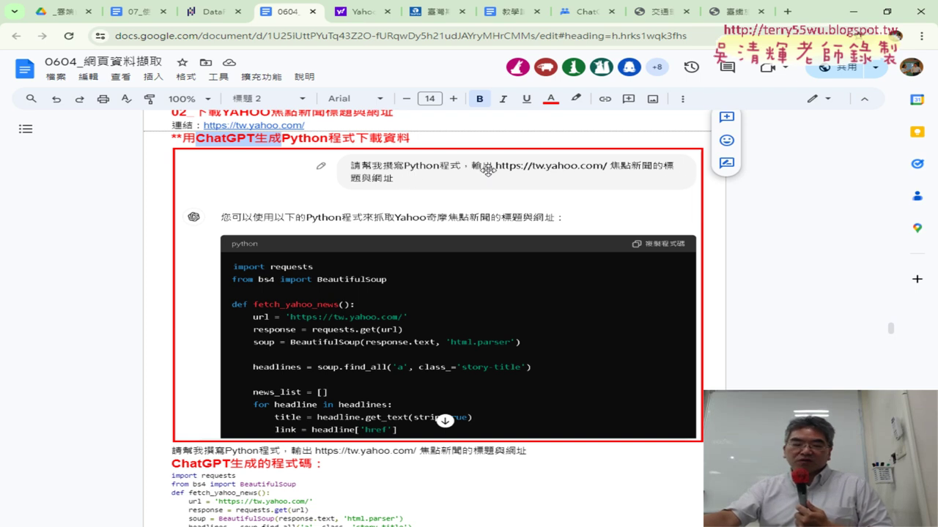
Step: Select the ChatGPT-generated Python code block and switch over to Spyder
{"action": "scroll", "coordinate": [489, 170], "scroll_direction": "down", "scroll_amount": 3}
{"action": "scroll", "coordinate": [488, 170], "scroll_direction": "down", "scroll_amount": 3}
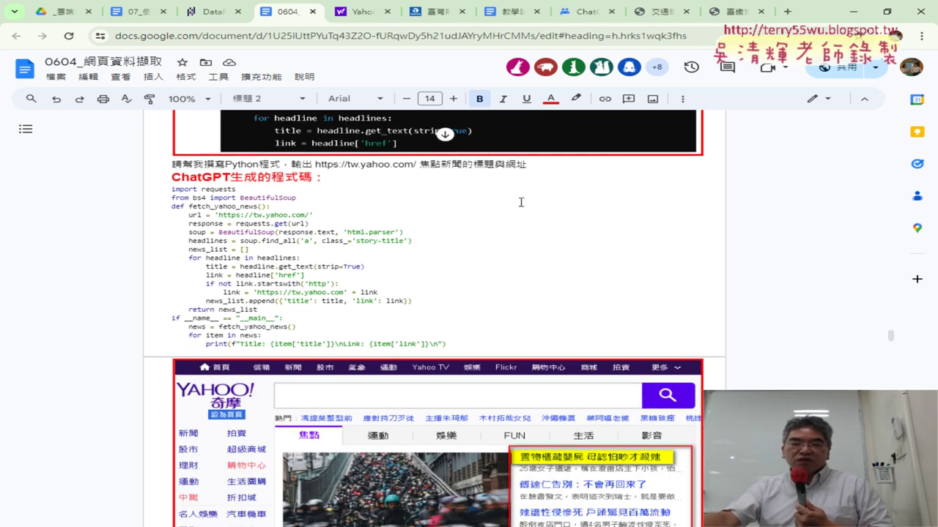
{"action": "left_click", "coordinate": [567, 165]}
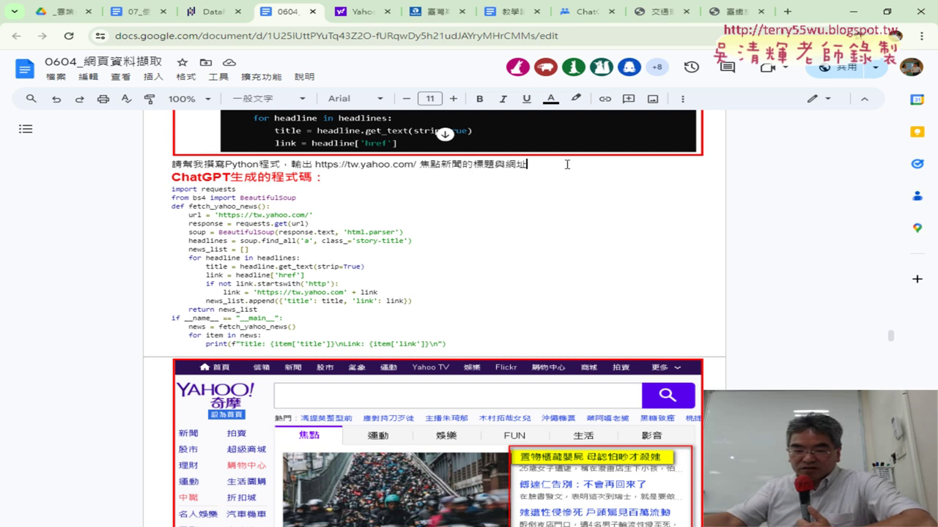
{"action": "left_click_drag", "start_coordinate": [461, 342], "coordinate": [171, 192]}
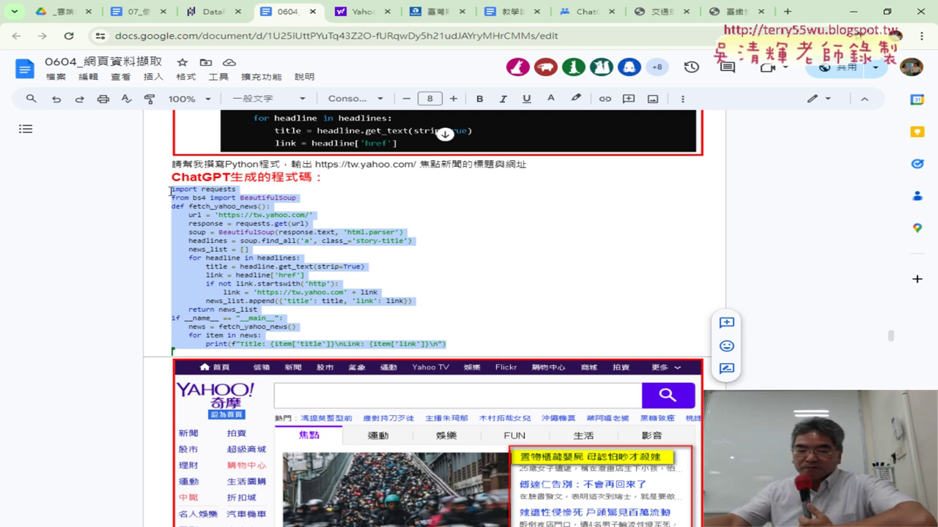
{"action": "key", "text": "alt+Tab"}
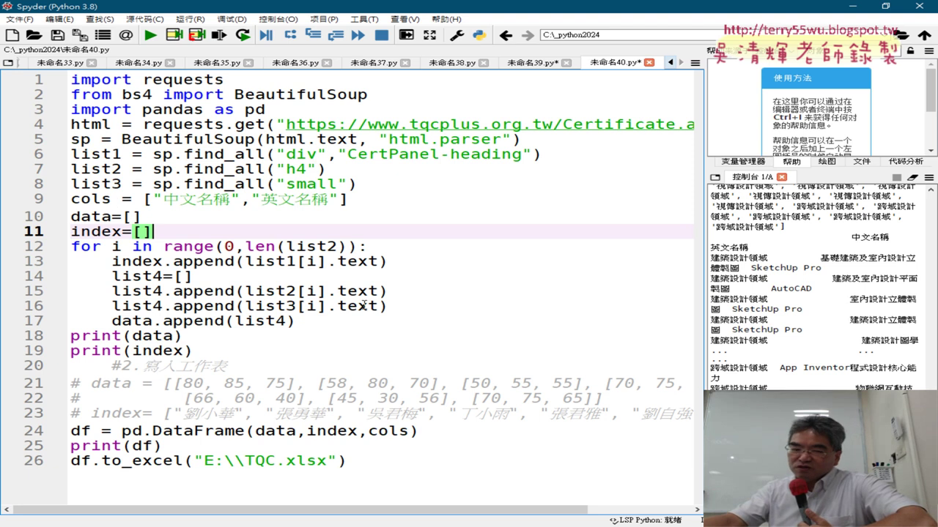
Step: Paste the Yahoo scraper into new file 未命名41.py, enlarge the text, and select class_='story-title'
{"action": "left_click", "coordinate": [12, 34]}
{"action": "key", "text": "ctrl+a"}
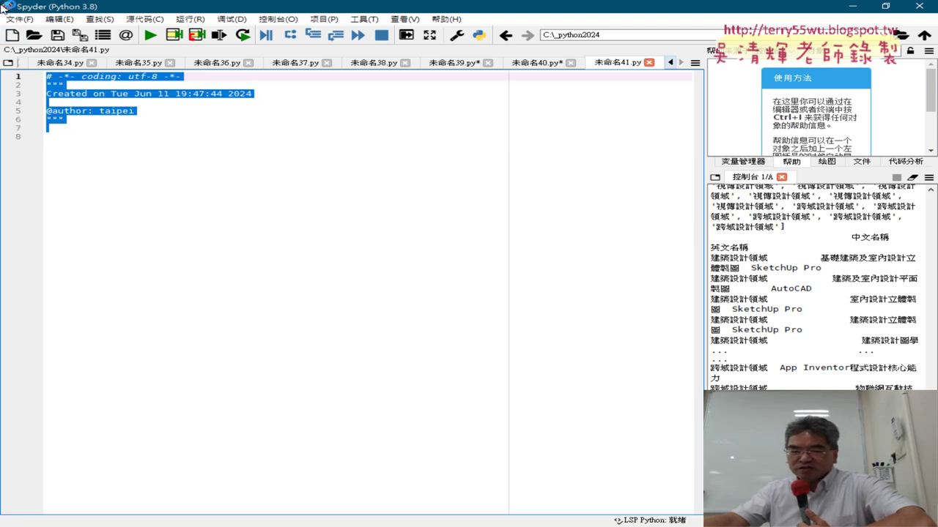
{"action": "type", "text": "import requests from bs4 import BeautifulSoup def fetch_yahoo_news():     url = 'https://tw.yahoo.com/'     response = requests.get(url)     soup = BeautifulSoup(response.text, 'html.parser')     headlines = soup.find_all('a', class_='story-title')     news_list = []     for headline in headlines:         title = headline.get_text(strip=True)         link = headline['href']         if not link.startswith('http'):             link = 'https://tw.yahoo.com' + link         news_list.append({'title': title, 'link': link})     return news_list if __name__ == \"__main__\":     news = fetch_yahoo_news()     for item in news:         print(f\"Title: {item['title']}\\nLink: {item['link']}\\n\")"}
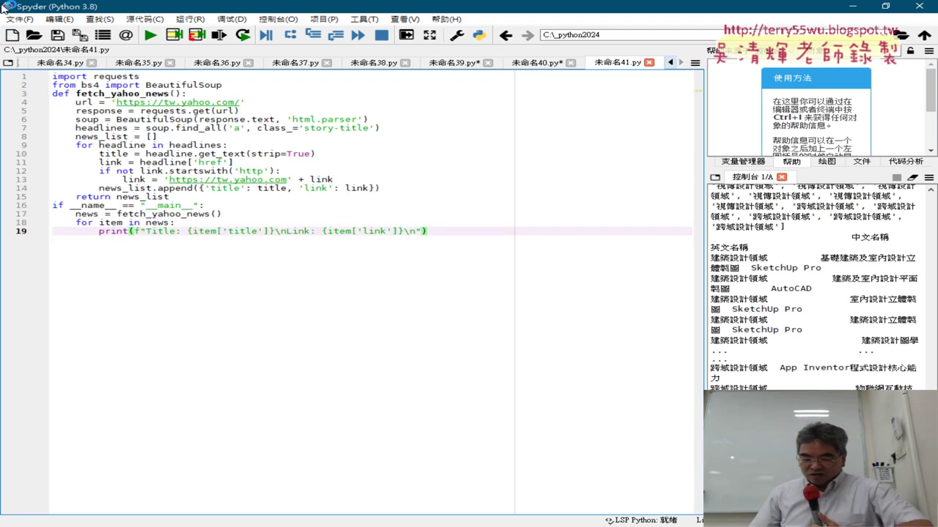
{"action": "key", "text": "ctrl+plus"}
{"action": "key", "text": "ctrl+plus"}
{"action": "key", "text": "ctrl+plus"}
{"action": "key", "text": "ctrl+plus"}
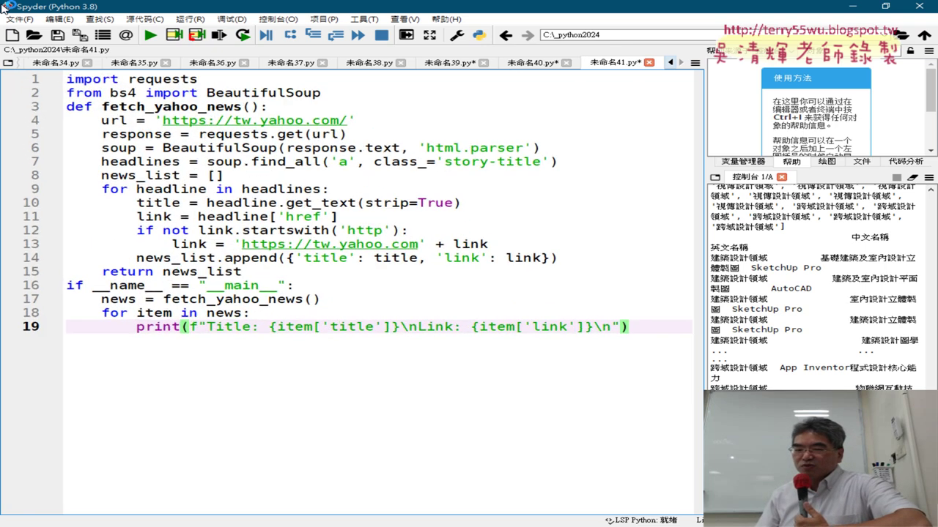
{"action": "key", "text": "ctrl+plus"}
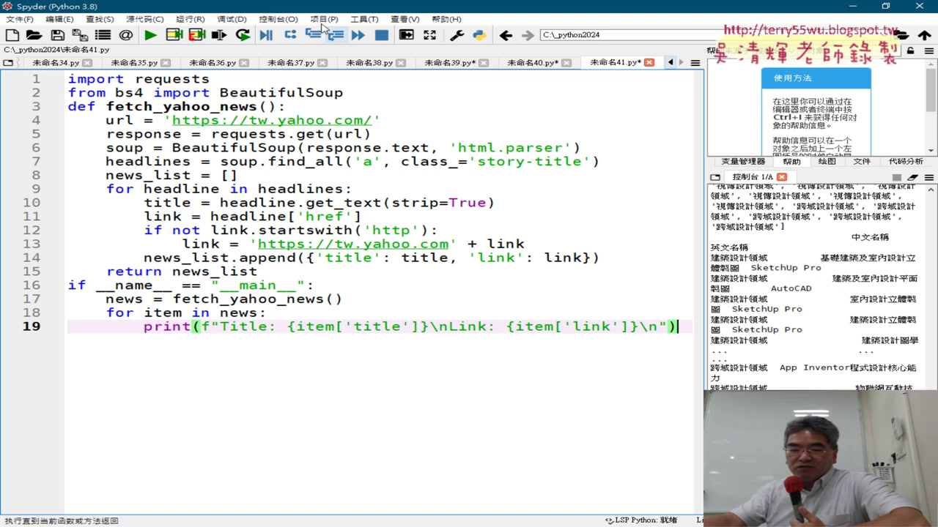
{"action": "left_click_drag", "start_coordinate": [401, 161], "coordinate": [593, 161]}
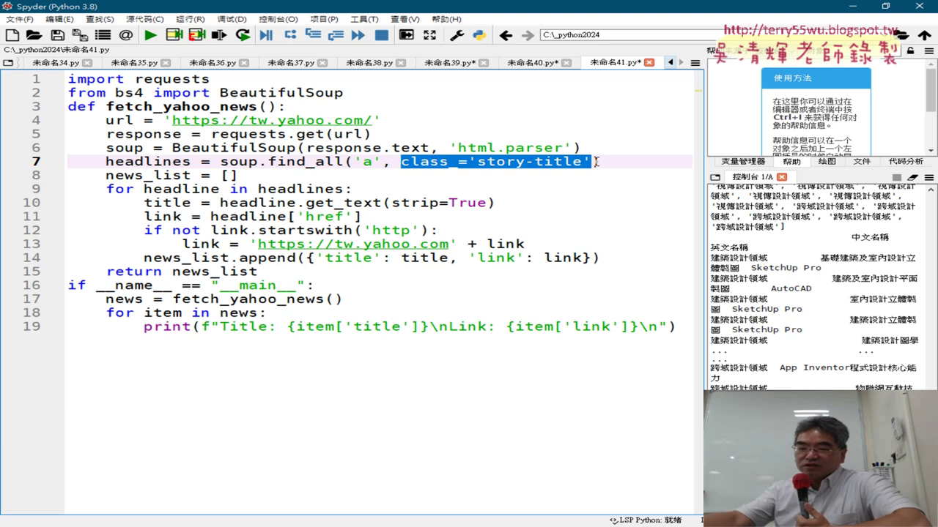
{"action": "key", "text": "alt+Tab"}
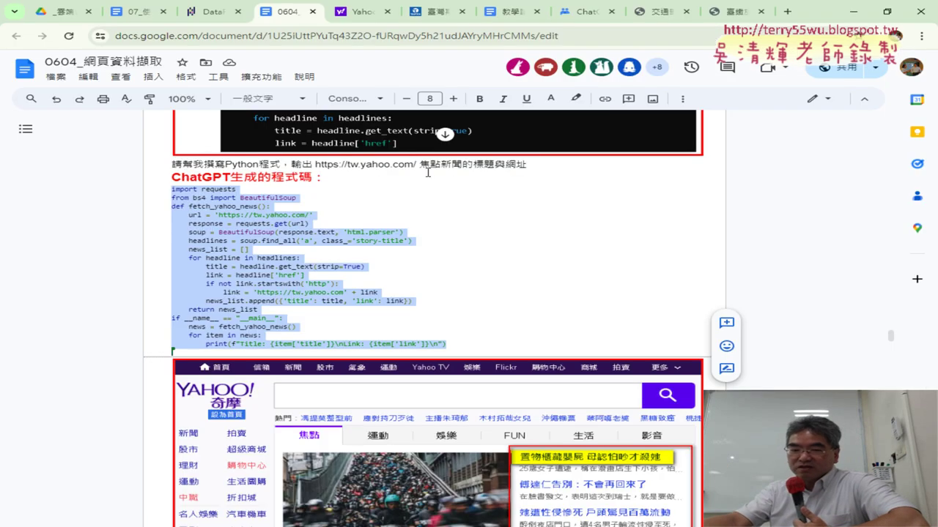
Step: Inspect the top 焦點 headline link in DevTools and select its Fz(16px) Lh(20px) class value
{"action": "left_click", "coordinate": [361, 10]}
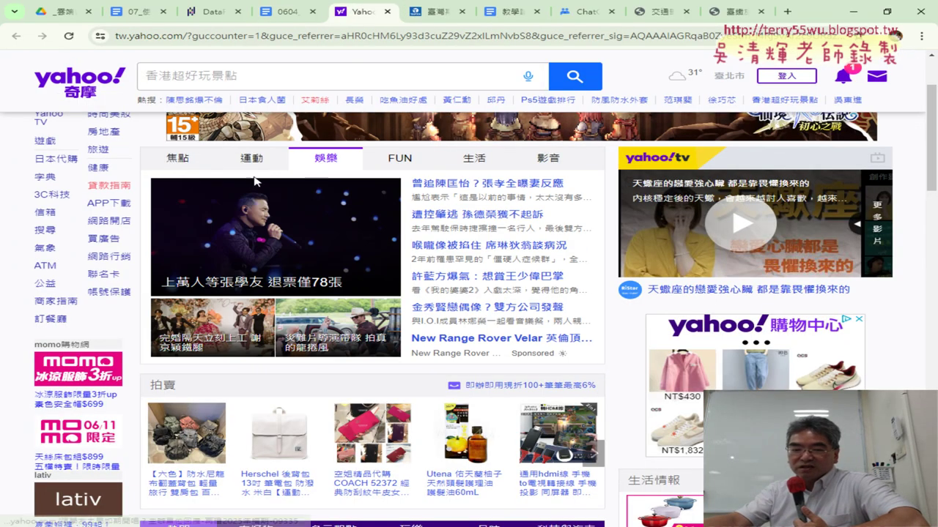
{"action": "mouse_move", "coordinate": [175, 156]}
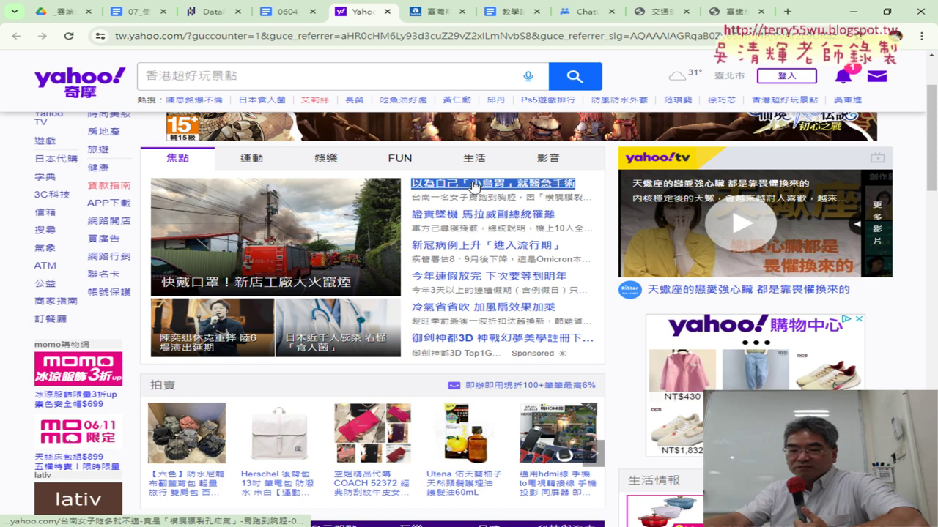
{"action": "right_click", "coordinate": [476, 186]}
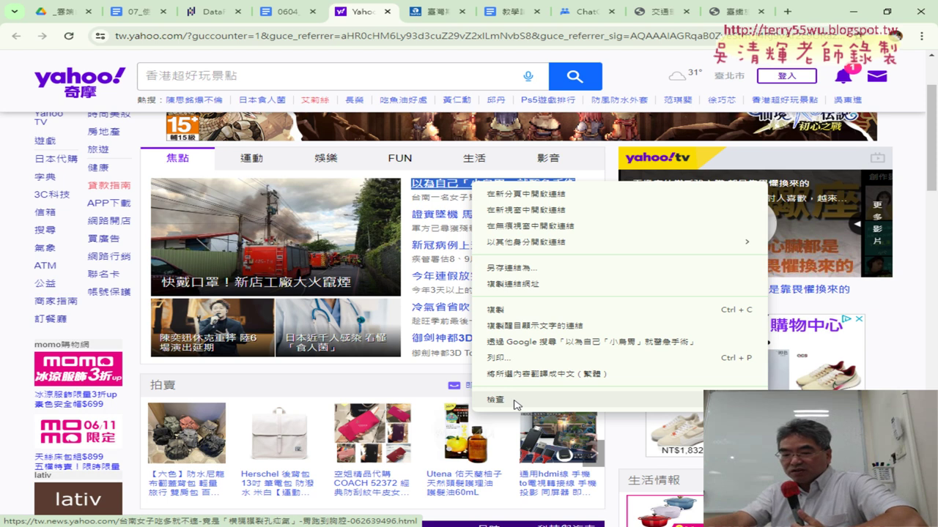
{"action": "left_click", "coordinate": [514, 401]}
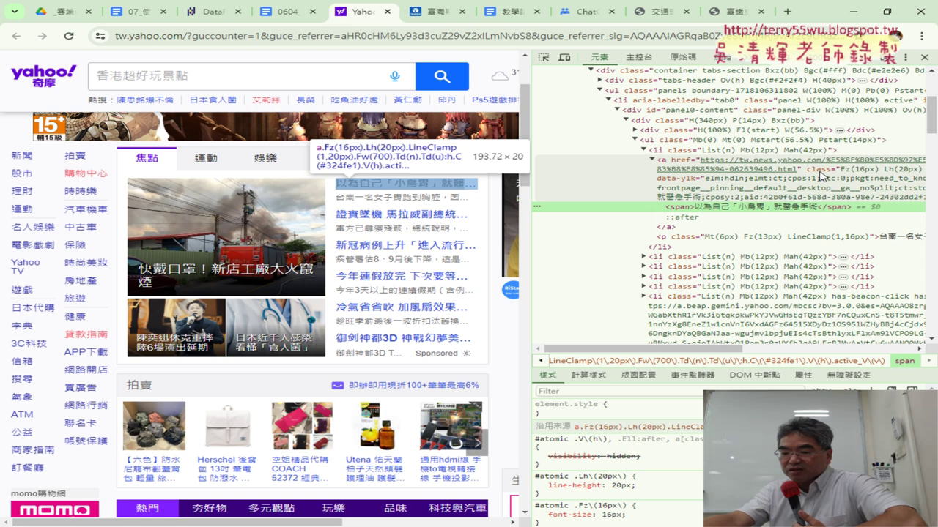
{"action": "double_click", "coordinate": [888, 174]}
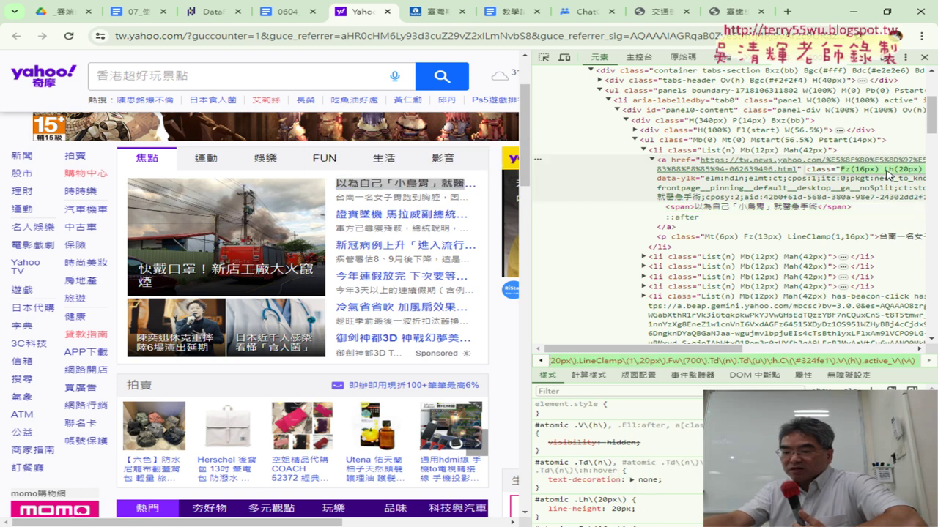
{"action": "right_click", "coordinate": [883, 175]}
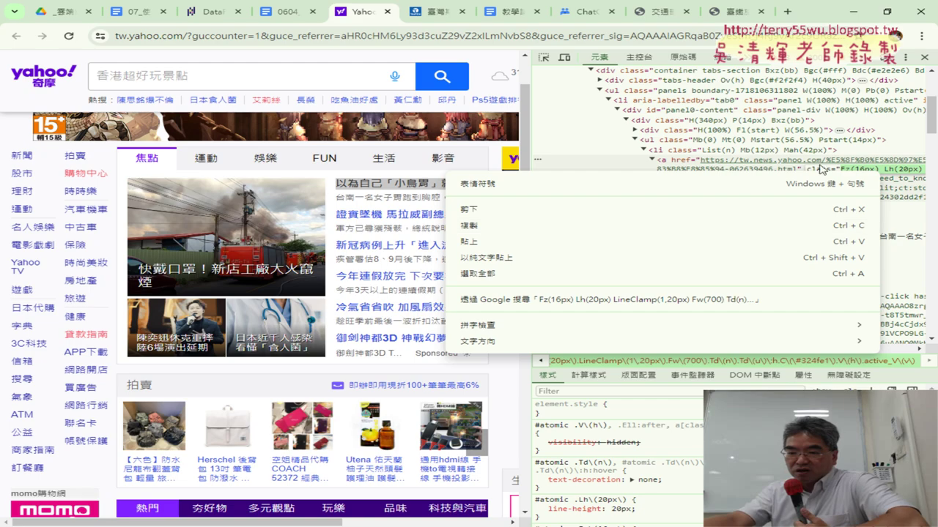
{"action": "left_click", "coordinate": [853, 13]}
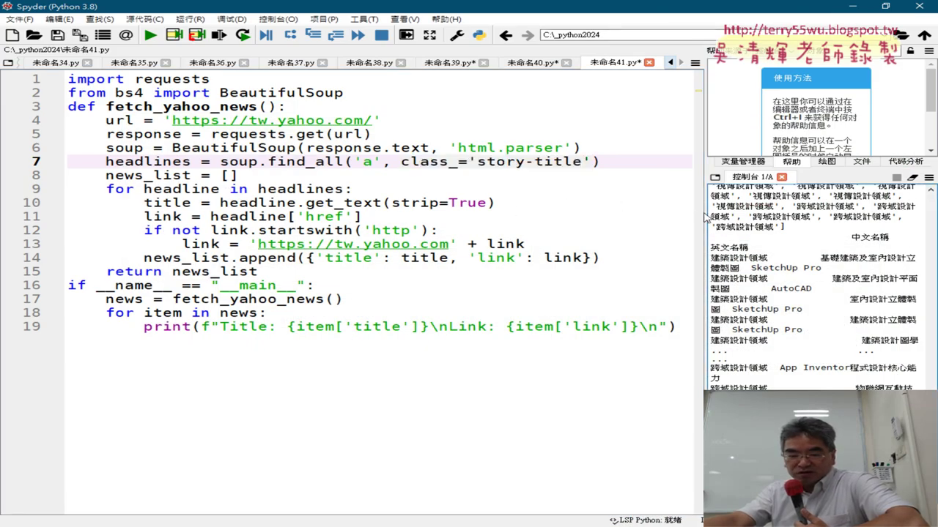
Step: Widen the console to check its output, then restore the editor width
{"action": "left_click_drag", "start_coordinate": [701, 213], "coordinate": [472, 213]}
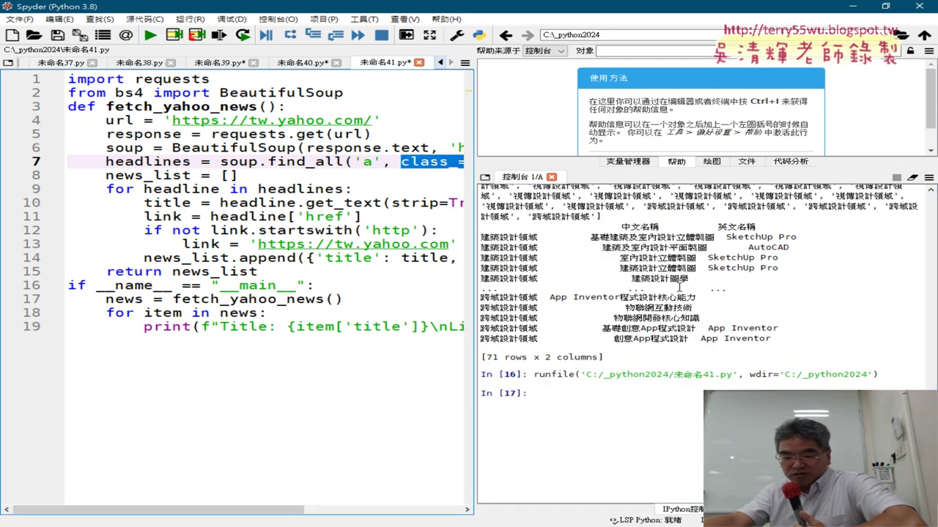
{"action": "left_click", "coordinate": [613, 410]}
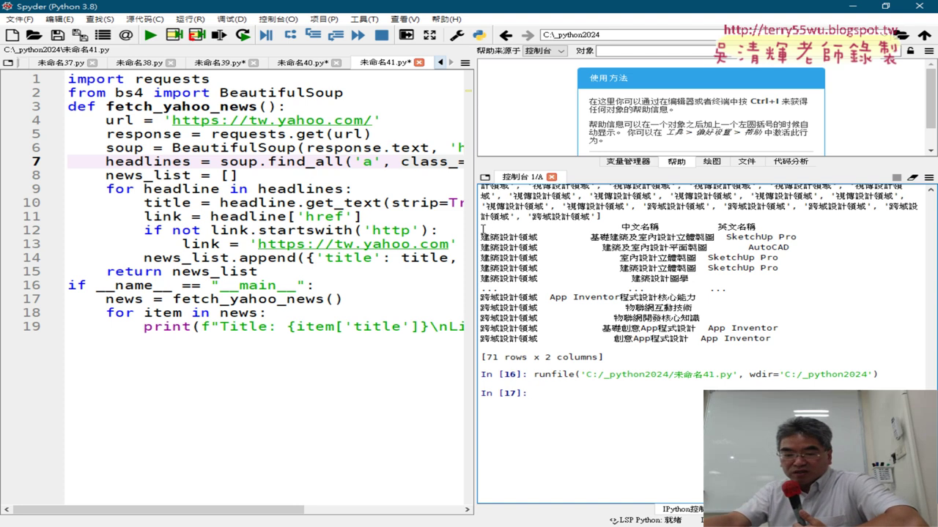
{"action": "scroll", "coordinate": [492, 223], "scroll_direction": "up", "scroll_amount": 3}
{"action": "left_click_drag", "start_coordinate": [475, 220], "coordinate": [705, 220]}
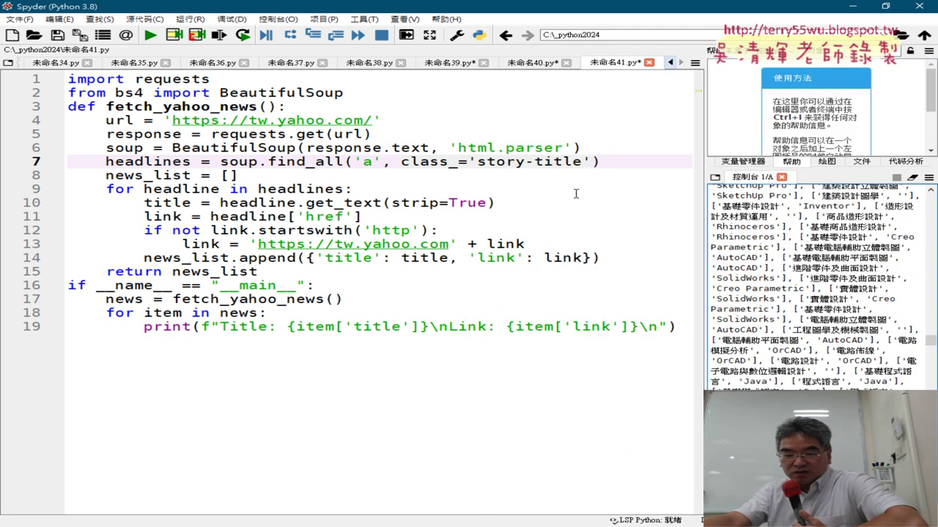
Step: Select the 'story-title' class name in line 7's find_all call
{"action": "left_click", "coordinate": [498, 163]}
{"action": "left_click", "coordinate": [448, 163]}
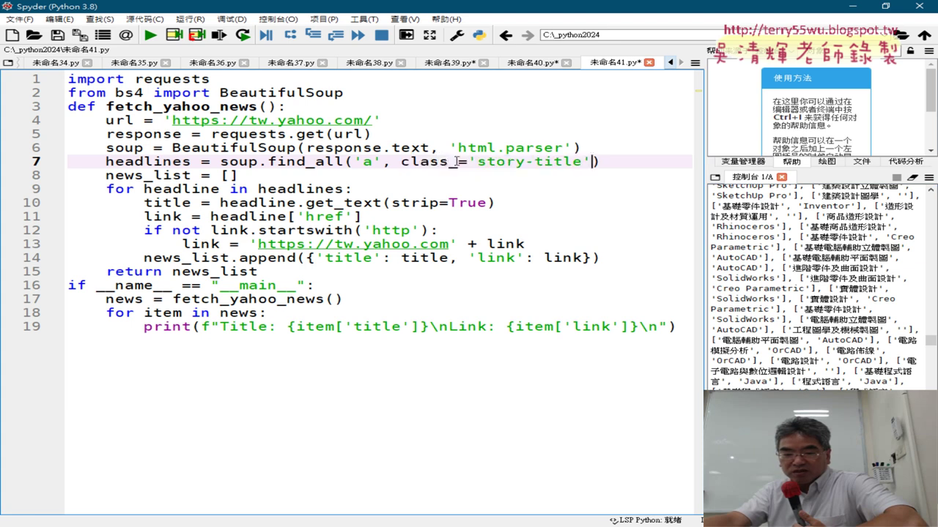
{"action": "left_click_drag", "start_coordinate": [478, 163], "coordinate": [582, 162]}
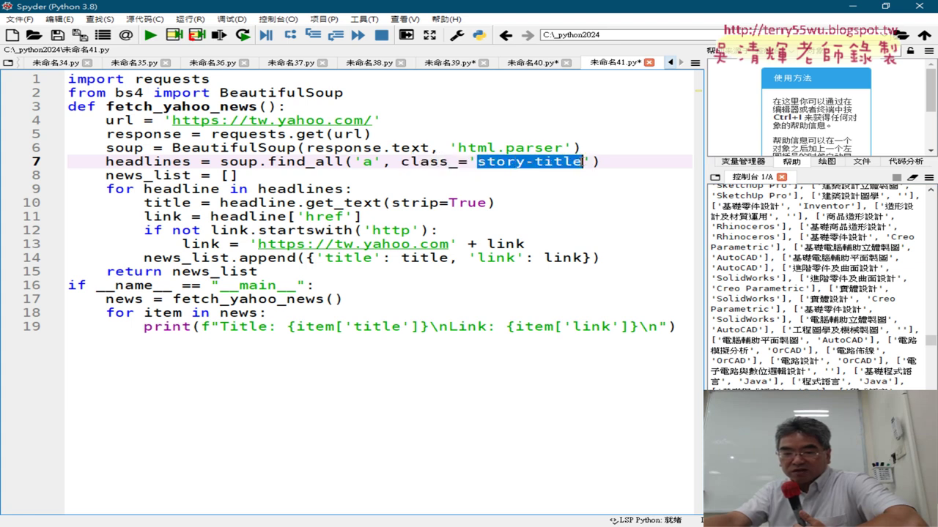
Step: Copy the Fz(16px) Lh(20px) class value from the top 焦點 headline's anchor in DevTools
{"action": "key", "text": "alt+Tab"}
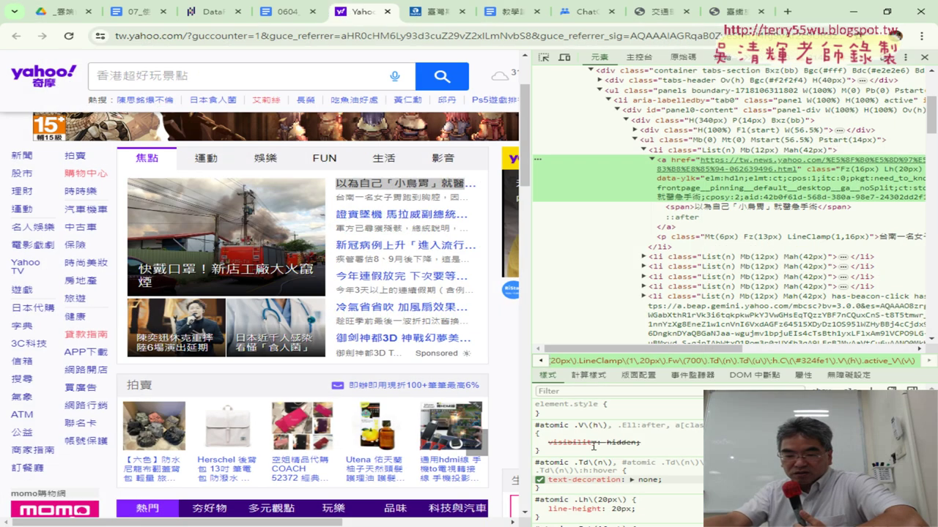
{"action": "left_click", "coordinate": [136, 159]}
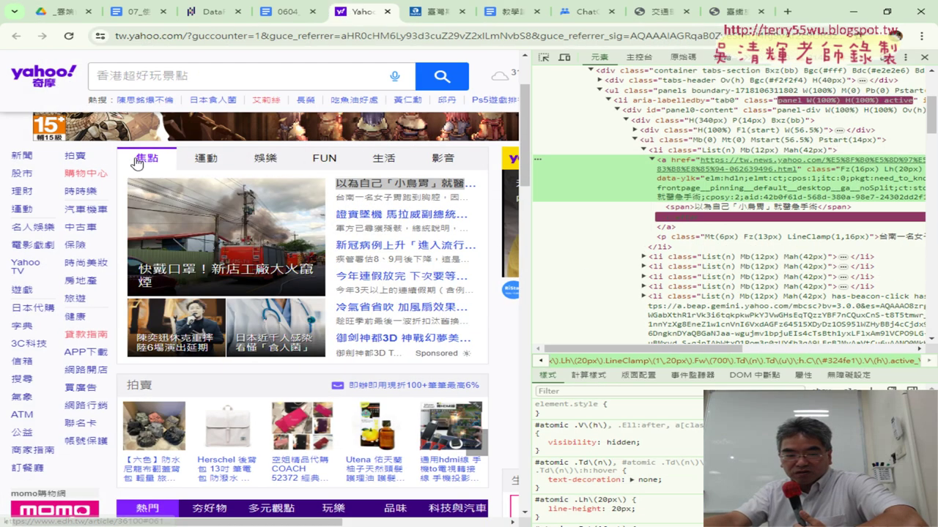
{"action": "right_click", "coordinate": [359, 183]}
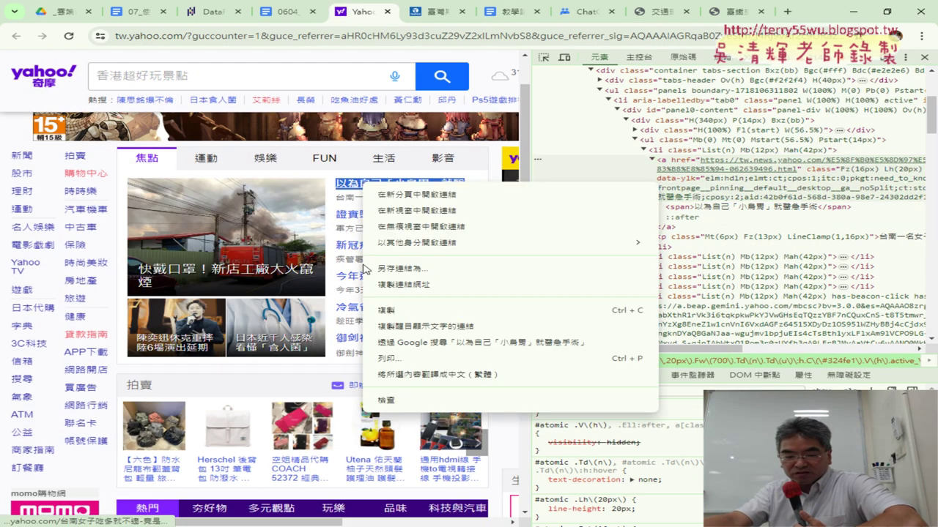
{"action": "left_click", "coordinate": [407, 400]}
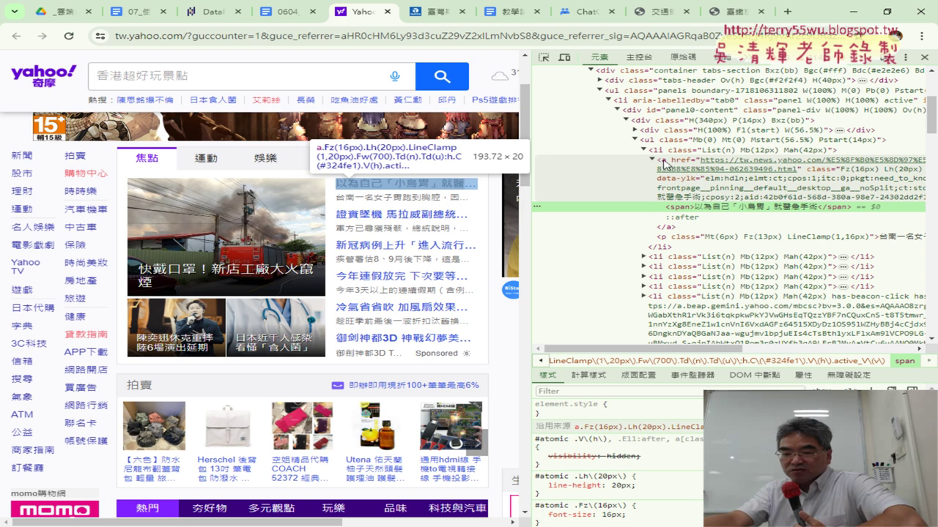
{"action": "left_click", "coordinate": [872, 171]}
{"action": "double_click", "coordinate": [872, 170]}
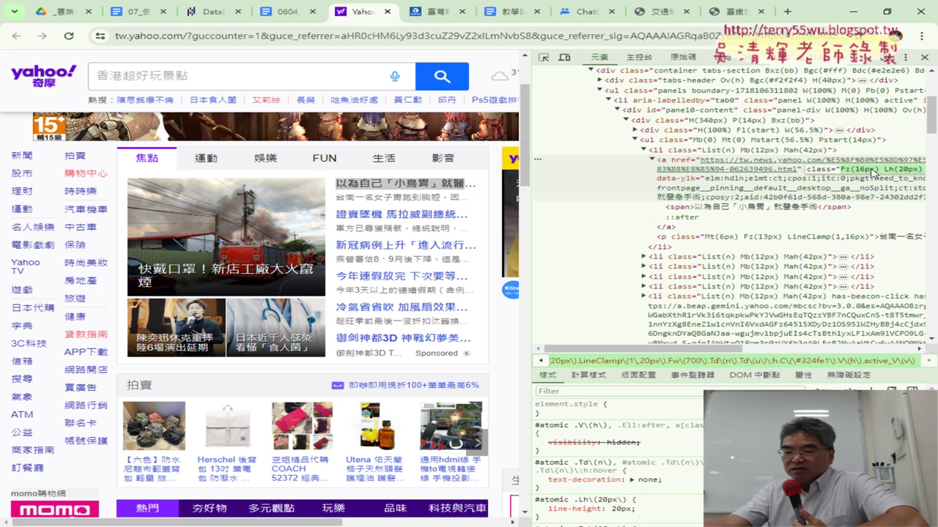
{"action": "right_click", "coordinate": [874, 172]}
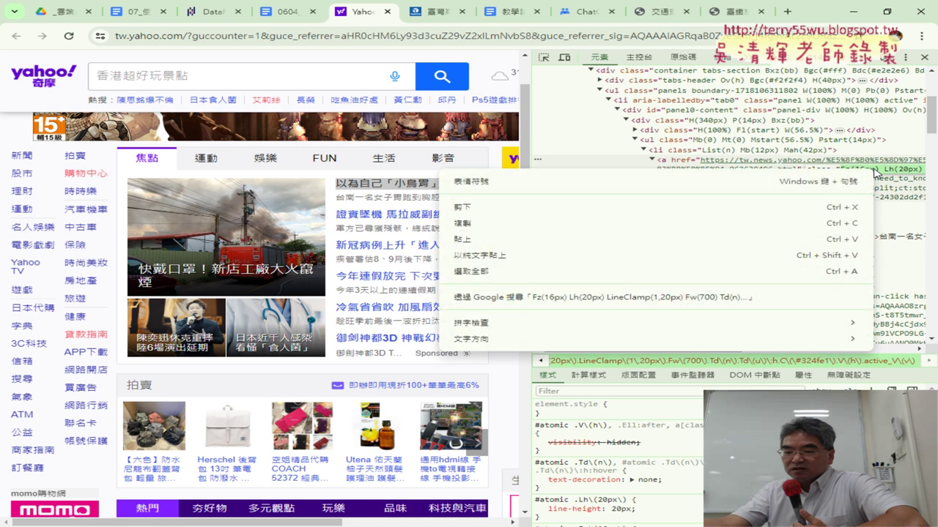
{"action": "left_click", "coordinate": [791, 225]}
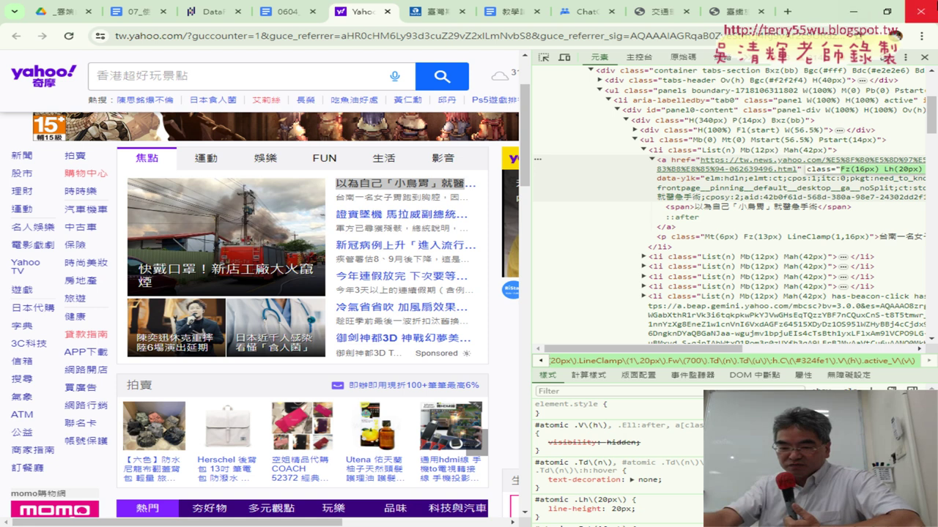
Step: Copy the headline link's class value again with 複製 and return to Spyder
{"action": "right_click", "coordinate": [865, 176]}
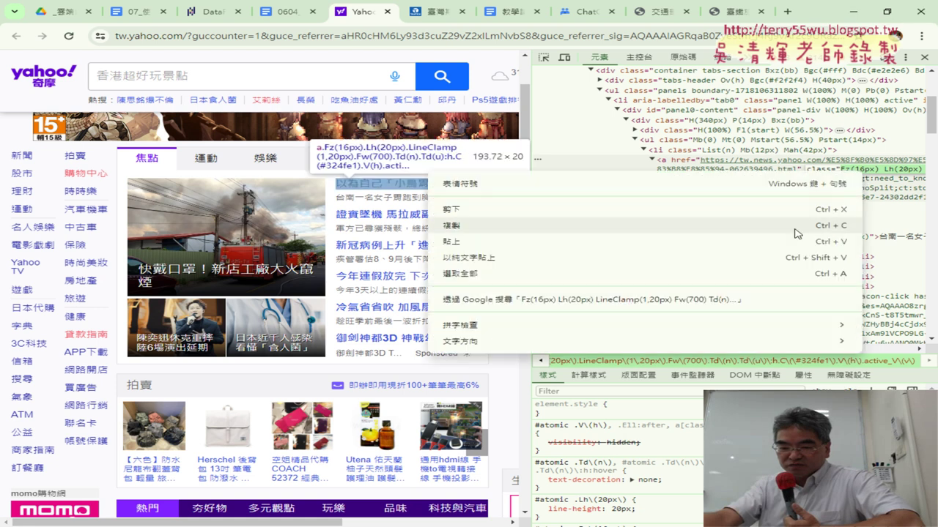
{"action": "left_click", "coordinate": [601, 223]}
{"action": "key", "text": "alt+Tab"}
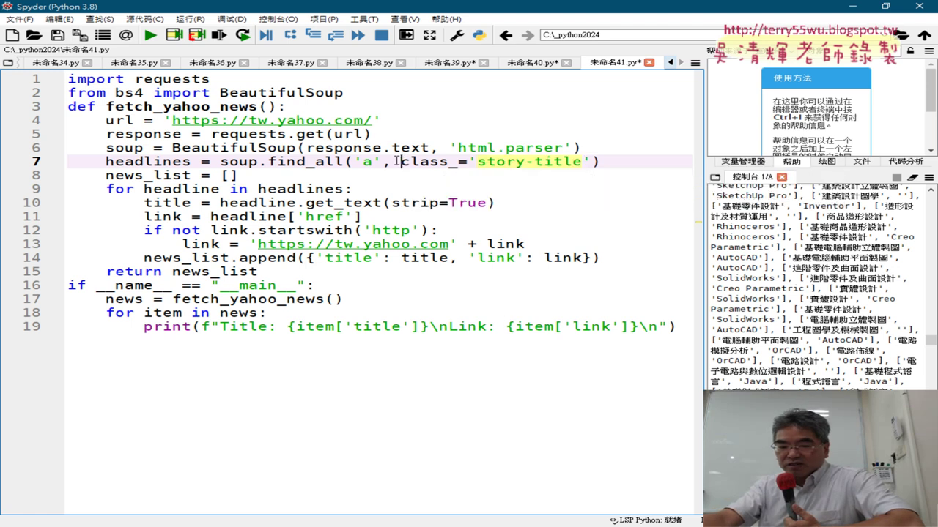
Step: Replace 'story-title' on line 7 with the pasted 'Fz(16px) Lh(20px) LineClamp(1,20px) Fw(700)…' class string
{"action": "left_click_drag", "start_coordinate": [392, 161], "coordinate": [469, 161]}
{"action": "mouse_move", "coordinate": [469, 161]}
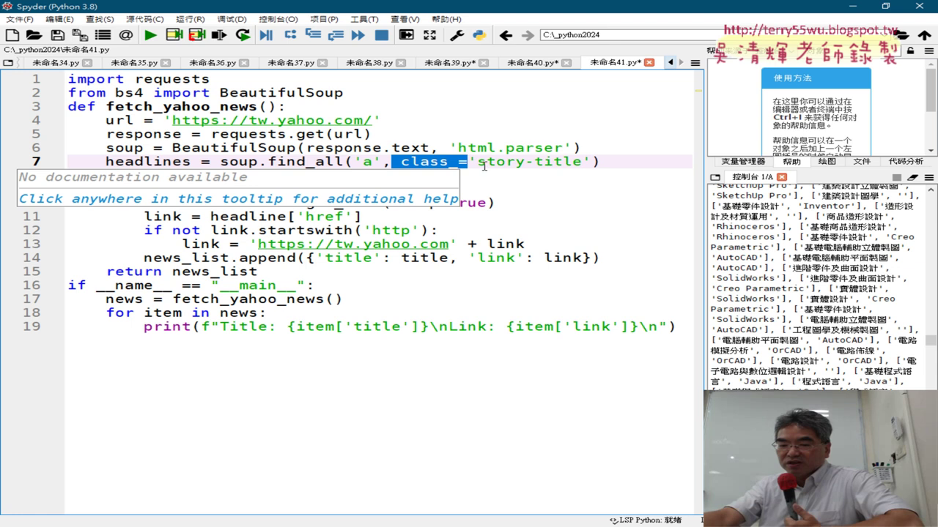
{"action": "left_click_drag", "start_coordinate": [477, 161], "coordinate": [580, 161]}
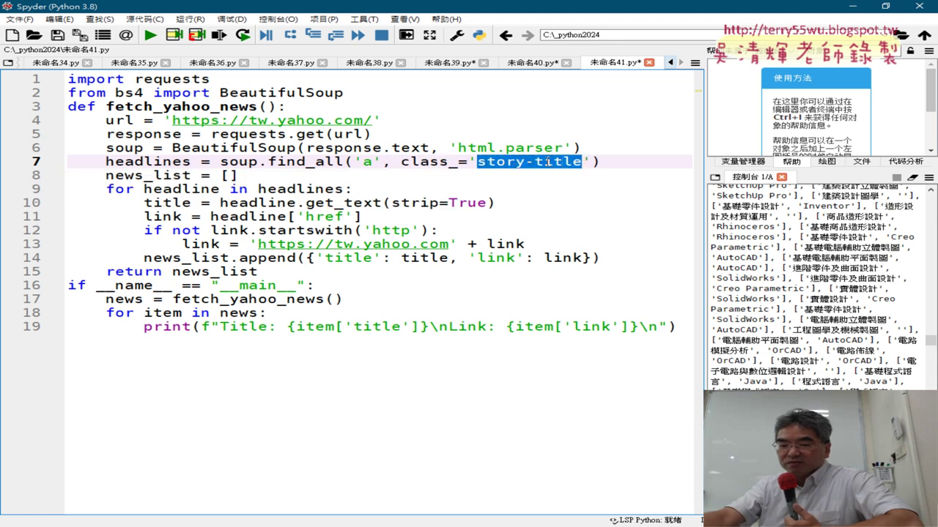
{"action": "right_click", "coordinate": [548, 163]}
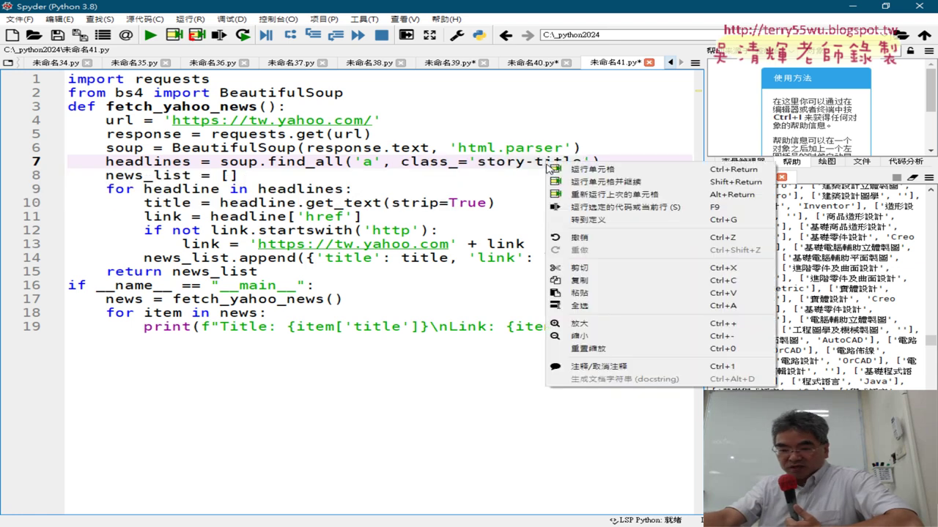
{"action": "left_click", "coordinate": [595, 295]}
Step: Scroll the console output sideways and widen the console beside the code
{"action": "left_click_drag", "start_coordinate": [307, 511], "coordinate": [537, 510]}
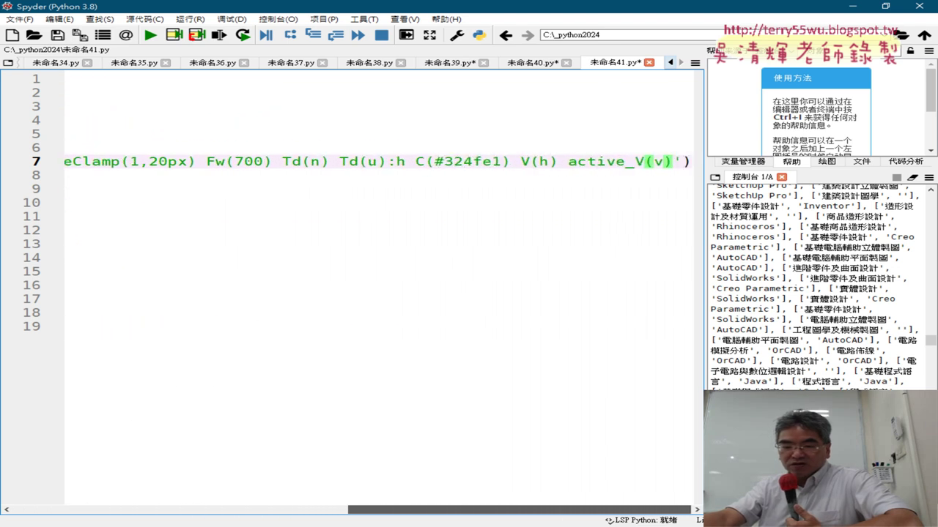
{"action": "left_click_drag", "start_coordinate": [415, 510], "coordinate": [440, 511]}
{"action": "scroll", "coordinate": [661, 279], "scroll_direction": "left", "scroll_amount": 5}
{"action": "scroll", "coordinate": [662, 280], "scroll_direction": "left", "scroll_amount": 4}
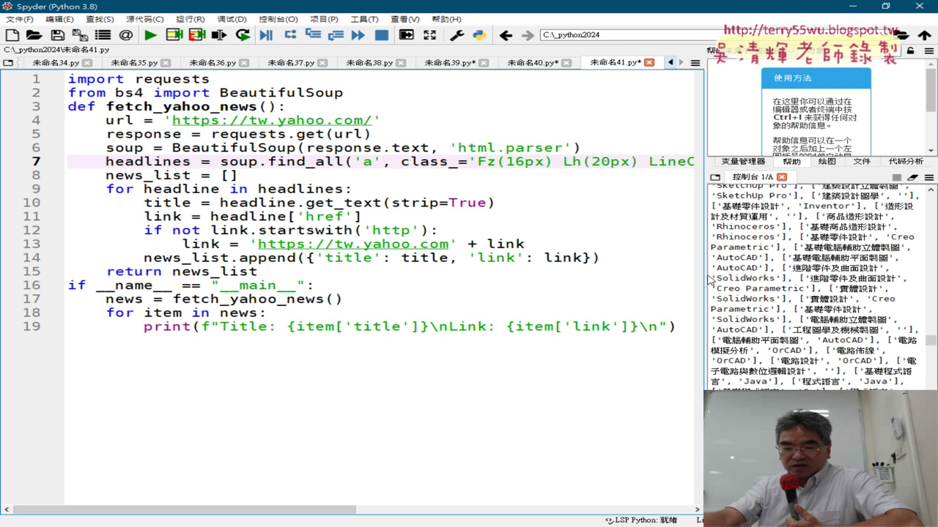
{"action": "left_click_drag", "start_coordinate": [708, 279], "coordinate": [427, 279]}
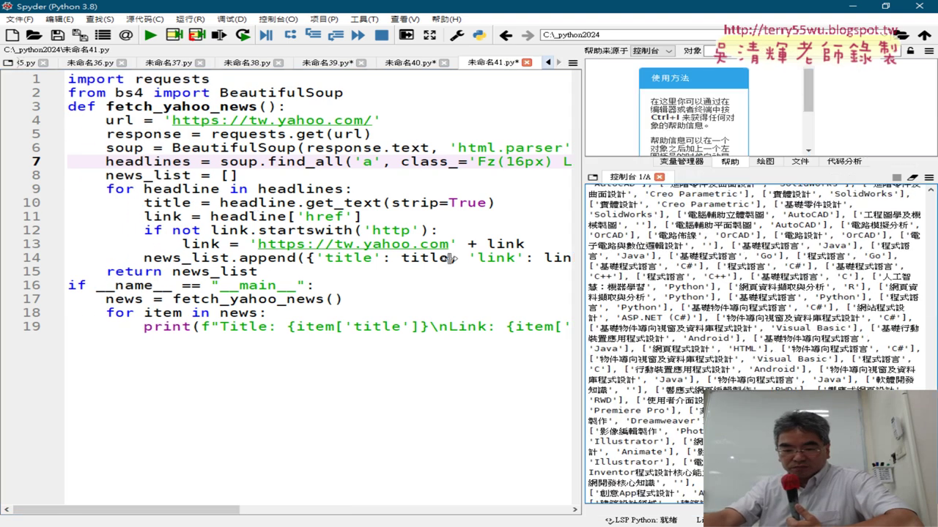
Step: Run the scraper, scroll up through the printed headlines, and select the first title
{"action": "left_click", "coordinate": [171, 37]}
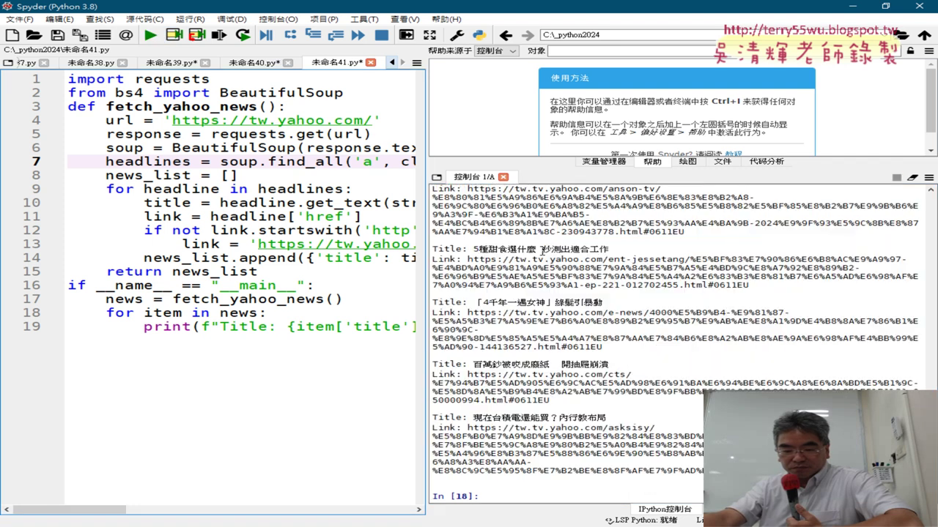
{"action": "scroll", "coordinate": [599, 315], "scroll_direction": "up", "scroll_amount": 3}
{"action": "scroll", "coordinate": [599, 315], "scroll_direction": "up", "scroll_amount": 3}
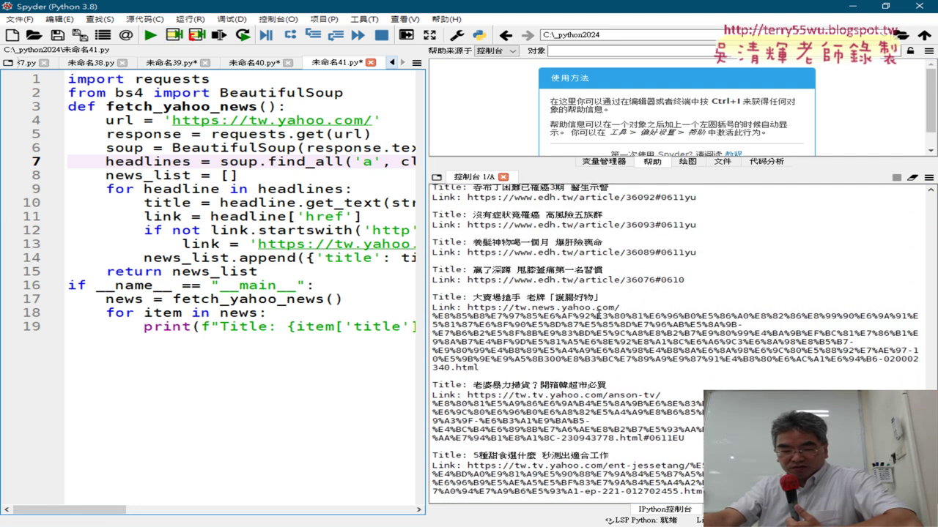
{"action": "scroll", "coordinate": [598, 315], "scroll_direction": "up", "scroll_amount": 3}
{"action": "scroll", "coordinate": [599, 315], "scroll_direction": "up", "scroll_amount": 2}
{"action": "scroll", "coordinate": [599, 316], "scroll_direction": "up", "scroll_amount": 2}
{"action": "scroll", "coordinate": [598, 315], "scroll_direction": "up", "scroll_amount": 2}
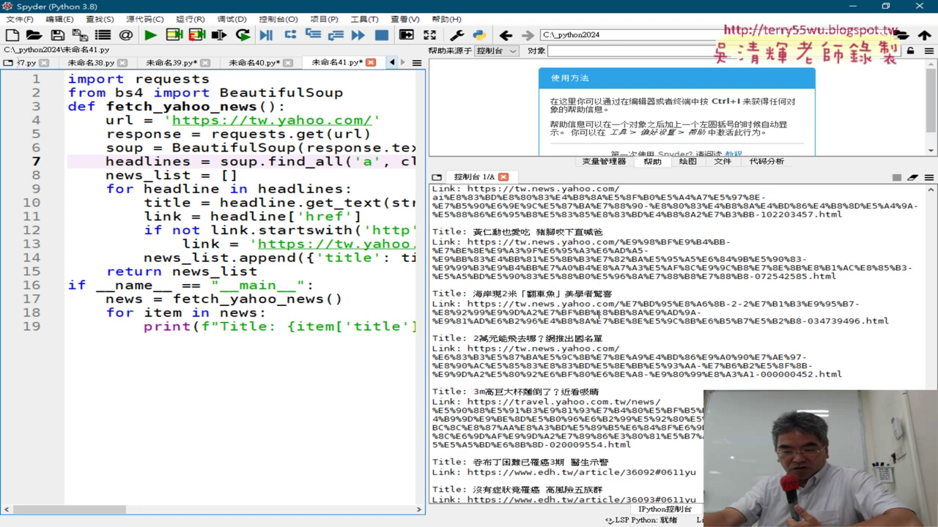
{"action": "scroll", "coordinate": [599, 315], "scroll_direction": "up", "scroll_amount": 2}
{"action": "scroll", "coordinate": [598, 315], "scroll_direction": "up", "scroll_amount": 1}
{"action": "scroll", "coordinate": [598, 315], "scroll_direction": "up", "scroll_amount": 2}
{"action": "scroll", "coordinate": [598, 315], "scroll_direction": "up", "scroll_amount": 2}
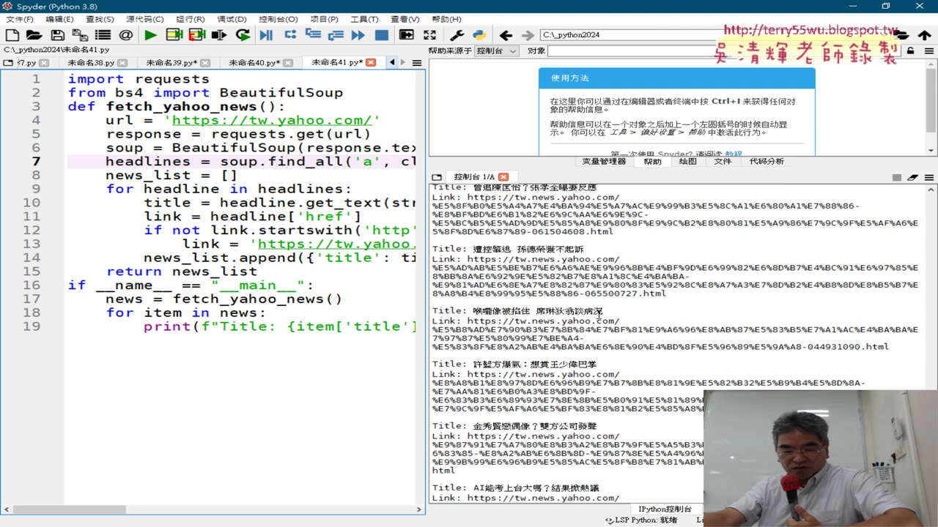
{"action": "scroll", "coordinate": [599, 315], "scroll_direction": "up", "scroll_amount": 2}
{"action": "scroll", "coordinate": [599, 315], "scroll_direction": "up", "scroll_amount": 2}
{"action": "scroll", "coordinate": [599, 315], "scroll_direction": "up", "scroll_amount": 2}
{"action": "scroll", "coordinate": [599, 315], "scroll_direction": "up", "scroll_amount": 2}
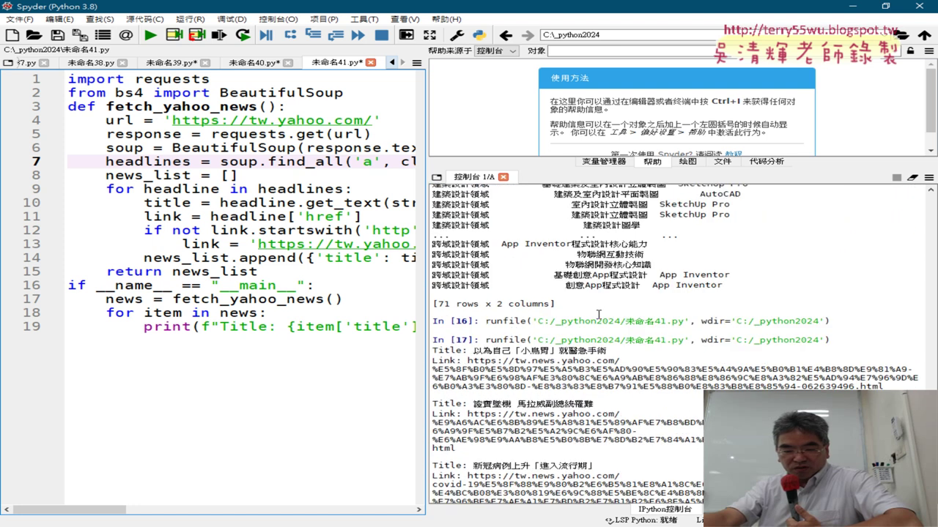
{"action": "scroll", "coordinate": [598, 315], "scroll_direction": "up", "scroll_amount": 1}
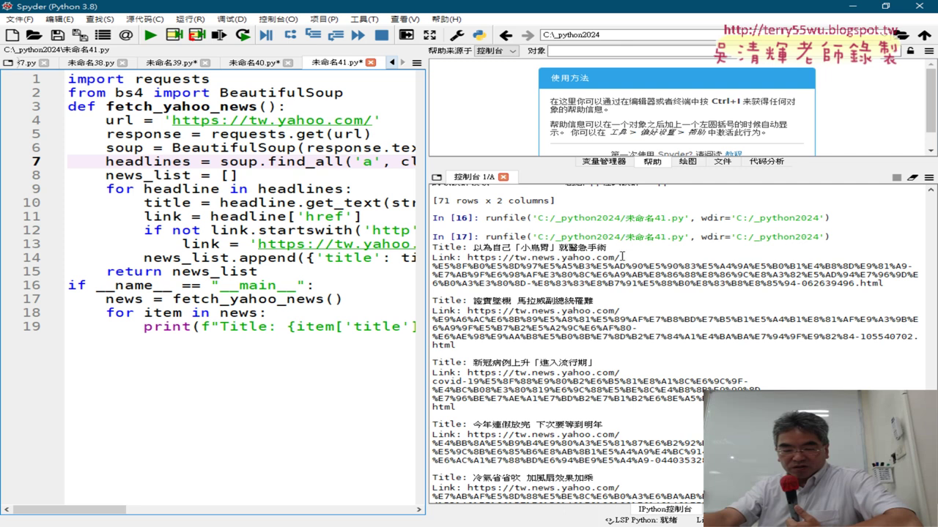
{"action": "left_click_drag", "start_coordinate": [608, 249], "coordinate": [473, 248]}
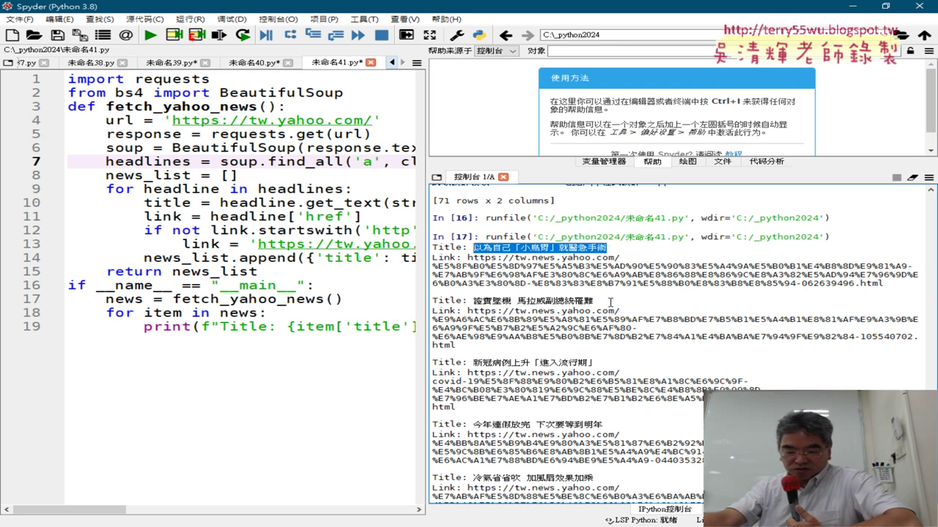
{"action": "key", "text": "alt+Tab"}
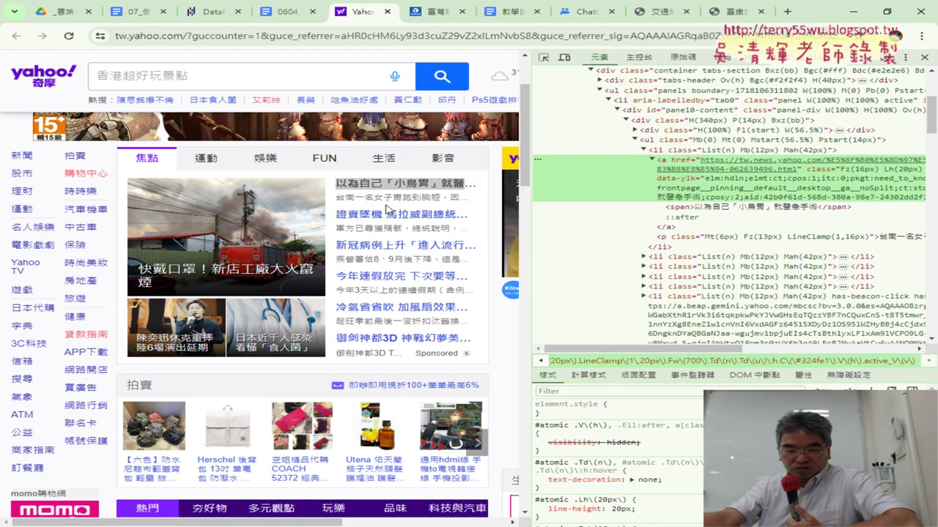
Step: Select the second printed headline's title and full link in the console
{"action": "left_click", "coordinate": [859, 14]}
{"action": "left_click_drag", "start_coordinate": [467, 301], "coordinate": [619, 301]}
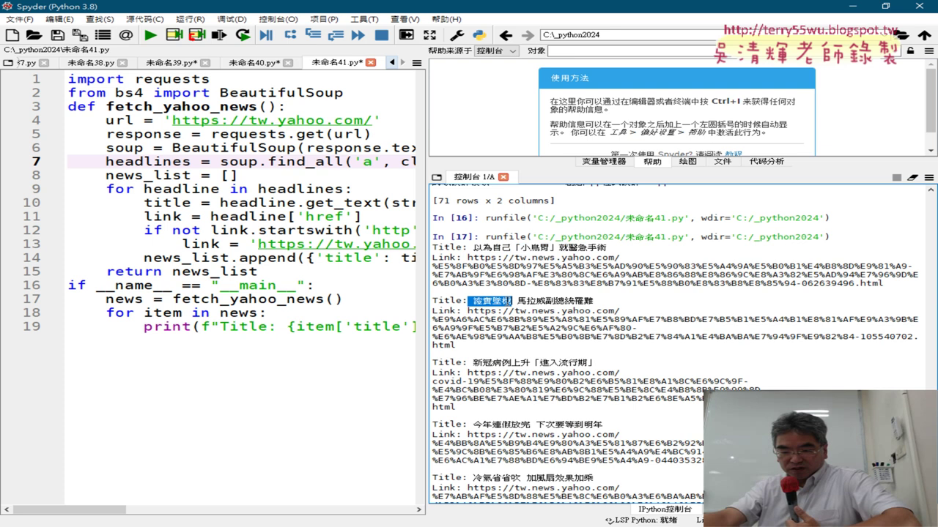
{"action": "left_click_drag", "start_coordinate": [708, 350], "coordinate": [468, 312]}
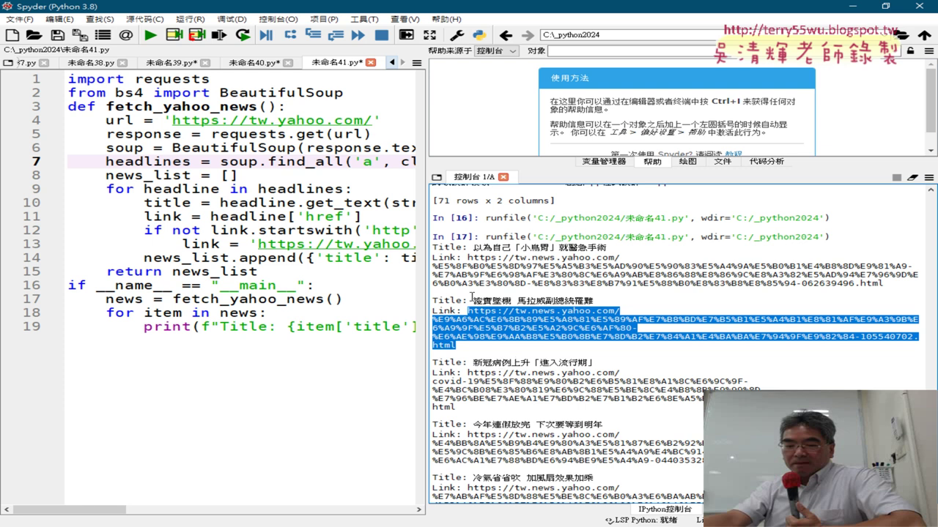
Step: Resize the editor and console to review the output, then show Yahoo's 運動 stories
{"action": "left_click_drag", "start_coordinate": [429, 282], "coordinate": [639, 283]}
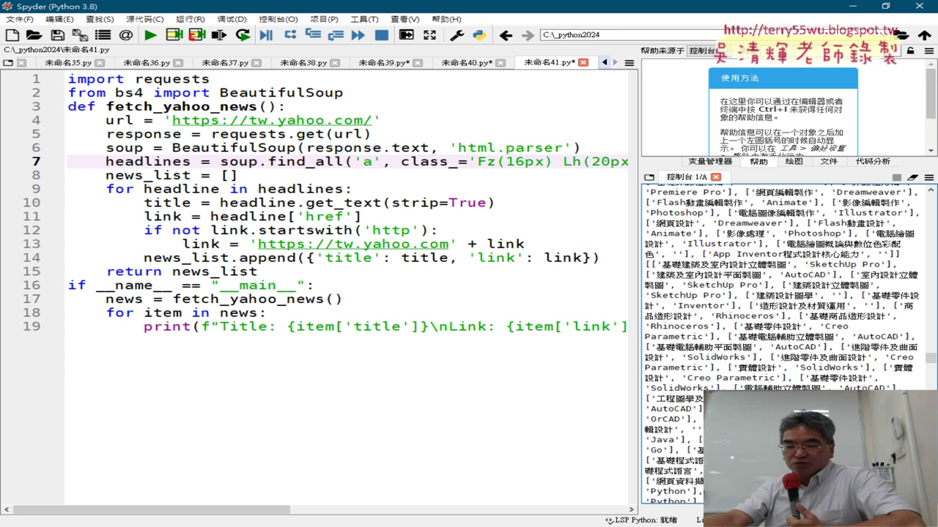
{"action": "left_click_drag", "start_coordinate": [639, 248], "coordinate": [315, 250]}
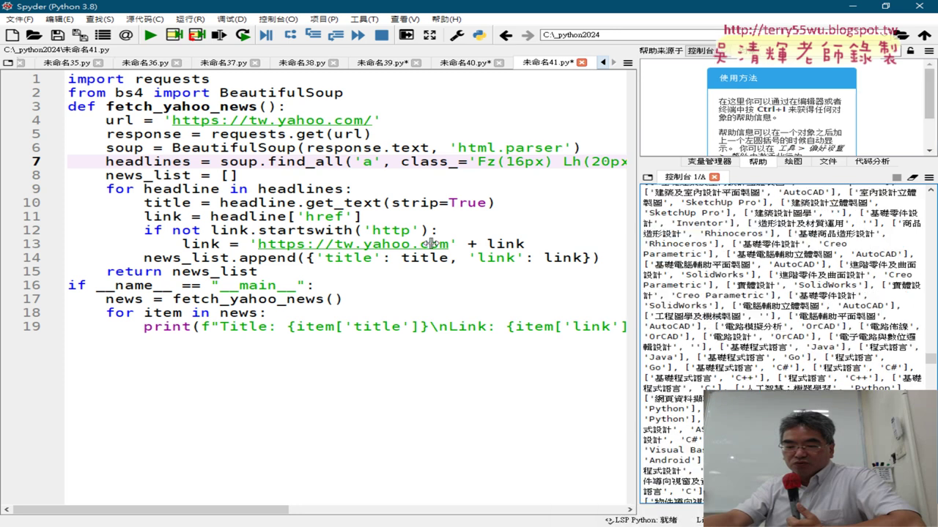
{"action": "scroll", "coordinate": [455, 276], "scroll_direction": "up", "scroll_amount": 3}
{"action": "scroll", "coordinate": [455, 275], "scroll_direction": "up", "scroll_amount": 3}
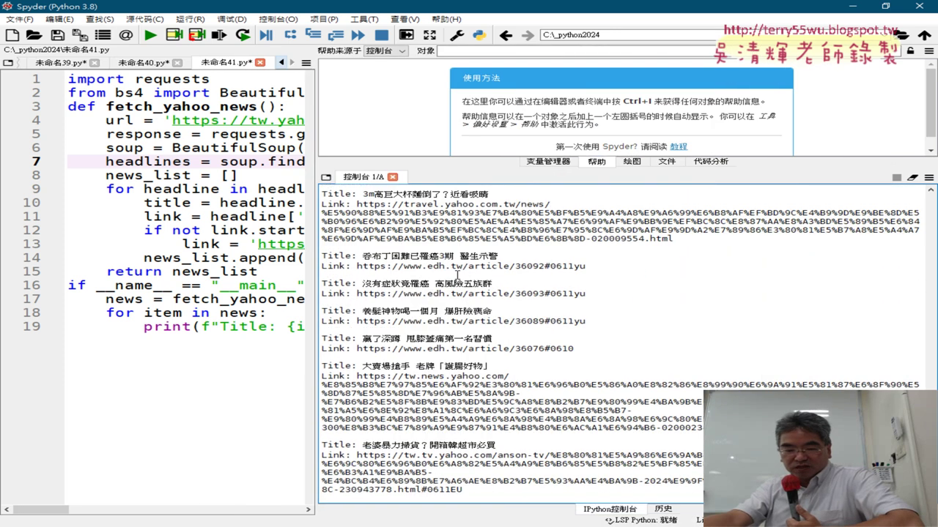
{"action": "scroll", "coordinate": [454, 275], "scroll_direction": "up", "scroll_amount": 3}
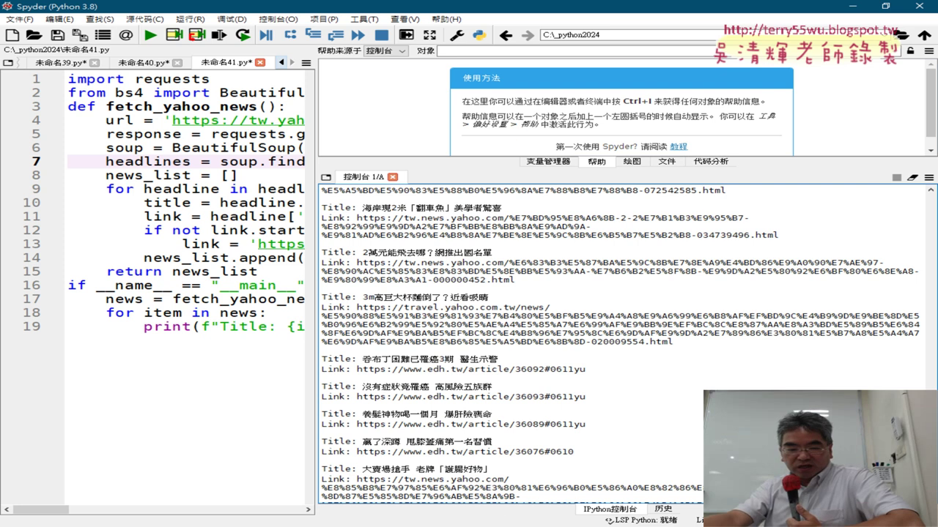
{"action": "key", "text": "alt+Tab"}
{"action": "left_click", "coordinate": [208, 157]}
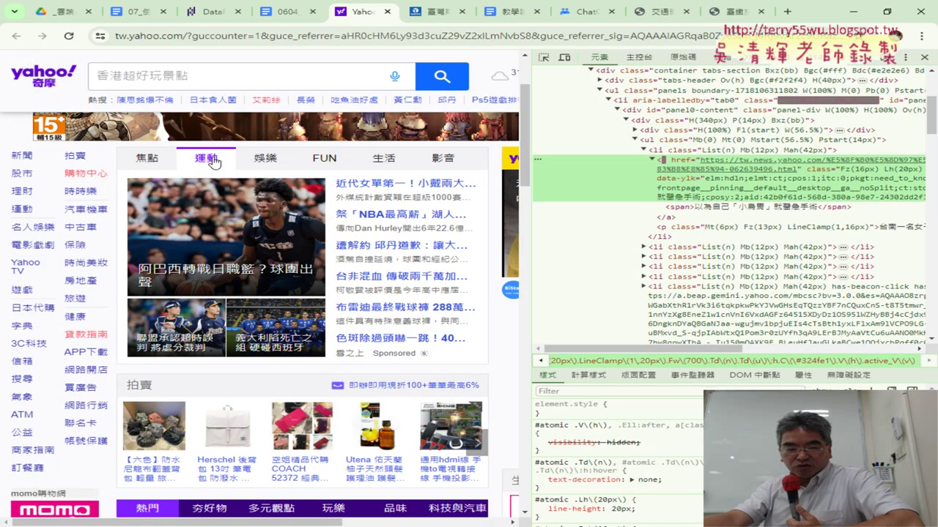
Step: Inspect the first 運動 headline's anchor and open its Fz(16px) Lh(20px) class value
{"action": "left_click", "coordinate": [264, 160]}
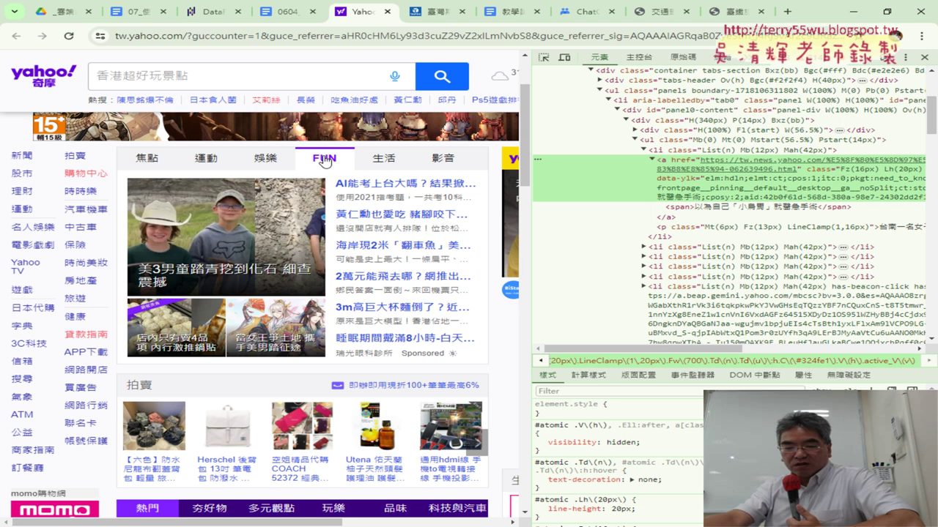
{"action": "mouse_move", "coordinate": [440, 162]}
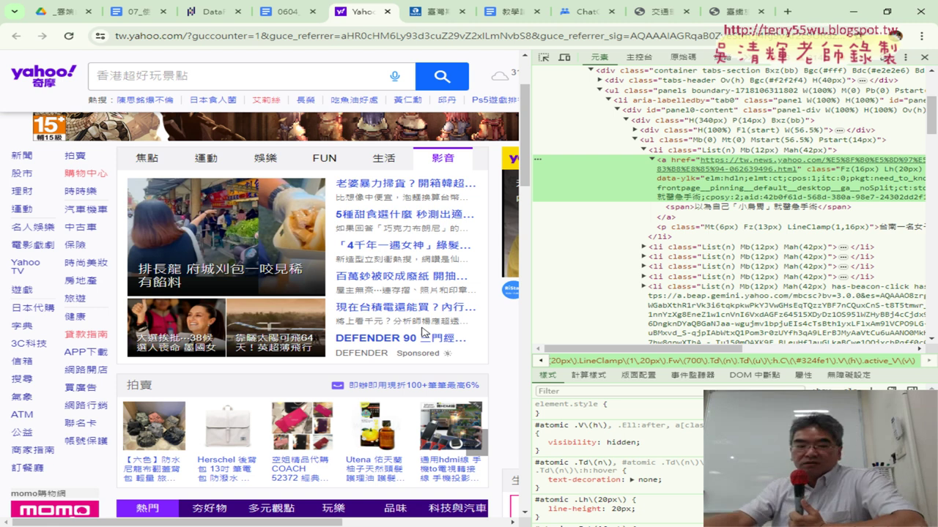
{"action": "mouse_move", "coordinate": [156, 161]}
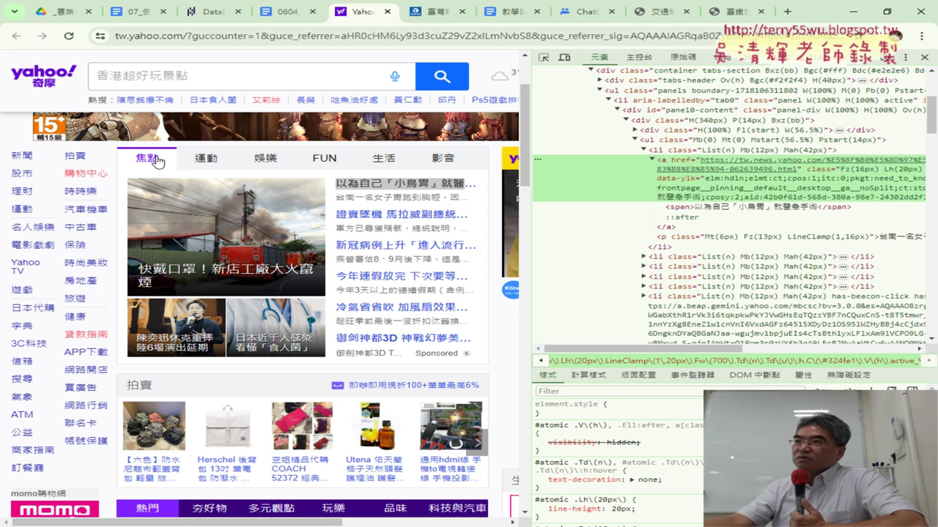
{"action": "mouse_move", "coordinate": [198, 158]}
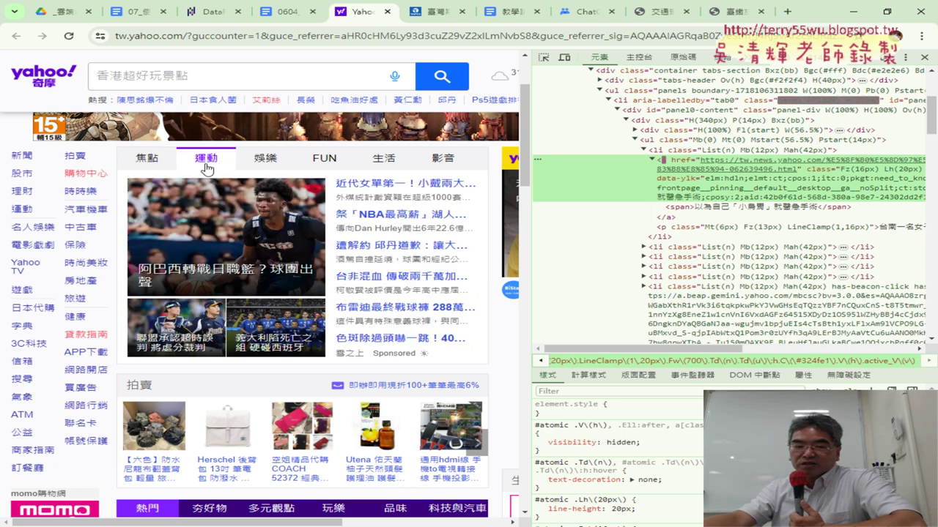
{"action": "right_click", "coordinate": [369, 191]}
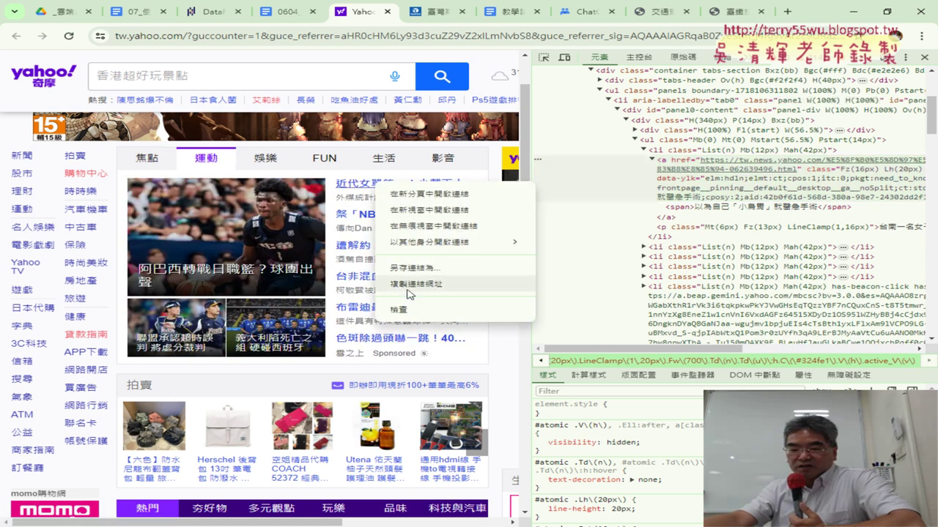
{"action": "left_click", "coordinate": [415, 309]}
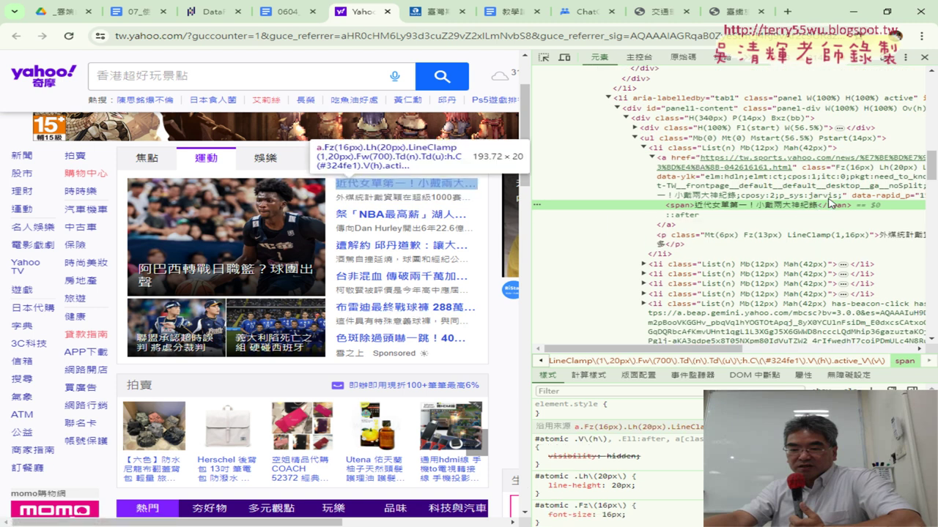
{"action": "left_click", "coordinate": [878, 171]}
{"action": "double_click", "coordinate": [878, 172]}
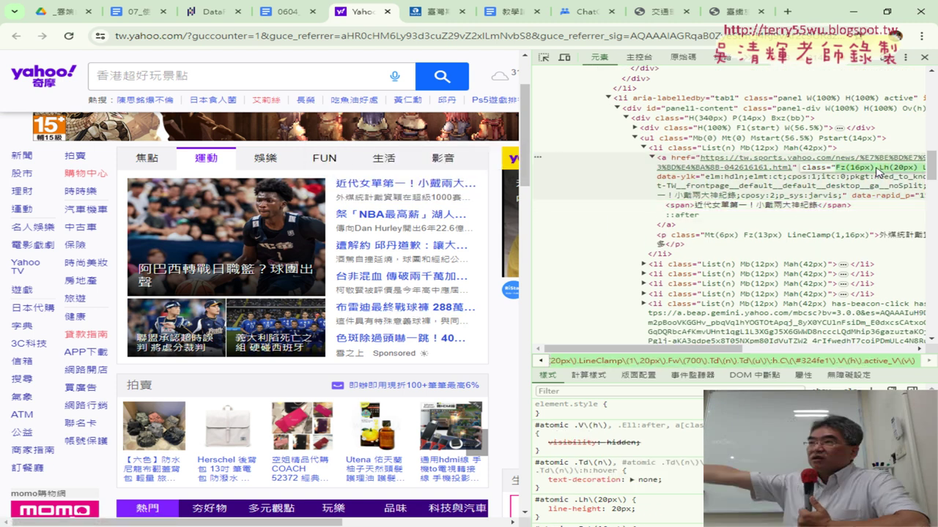